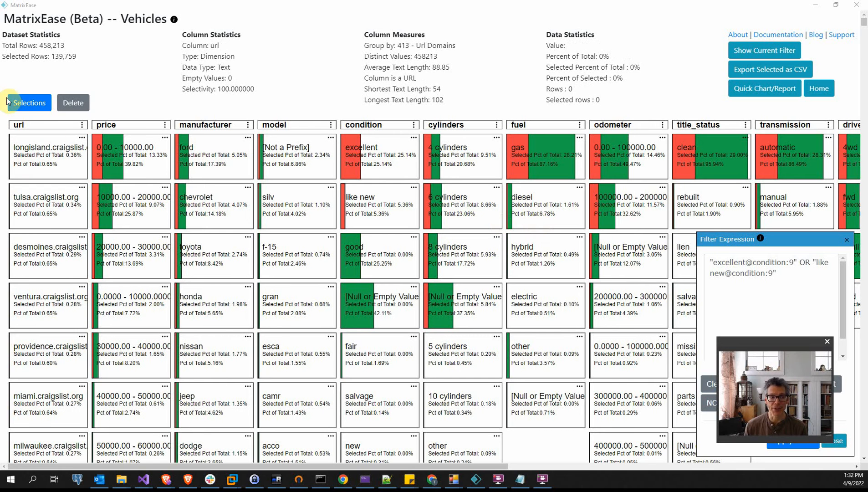
Review the display and column selection options of the Vehicles project and close them without applying changes
{"action": "left_click", "coordinate": [32, 103]}
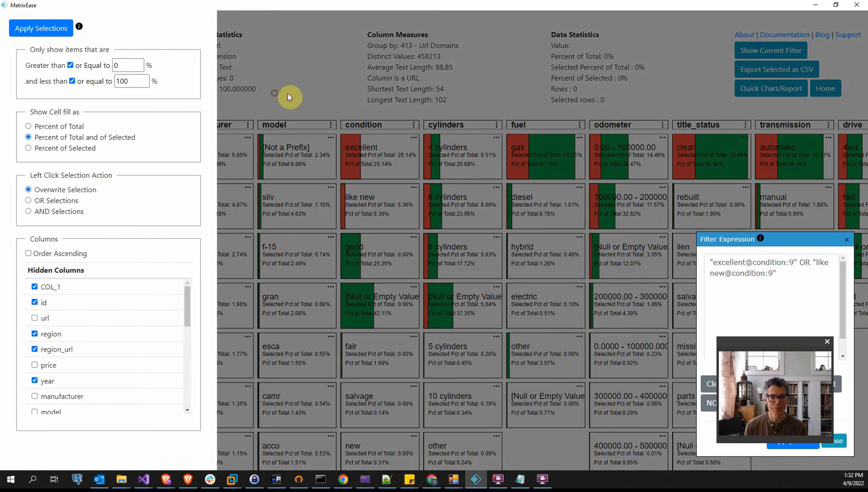
{"action": "left_click", "coordinate": [287, 93]}
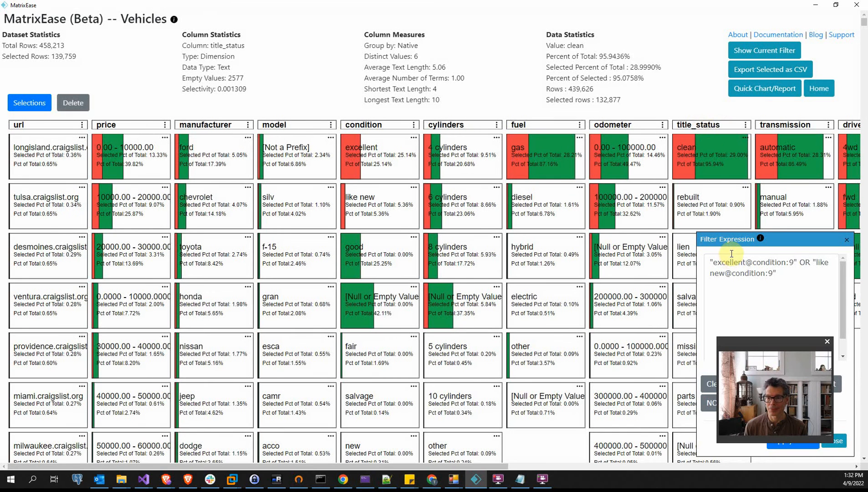
{"action": "left_click", "coordinate": [552, 162]}
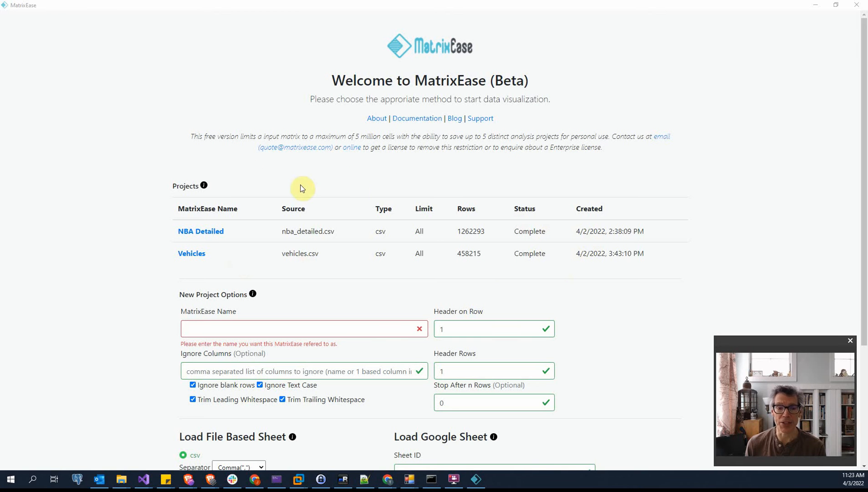
Review the new project options on the start page and open the NBA Detailed project
{"action": "scroll", "coordinate": [301, 234], "scroll_direction": "down", "scroll_amount": 3}
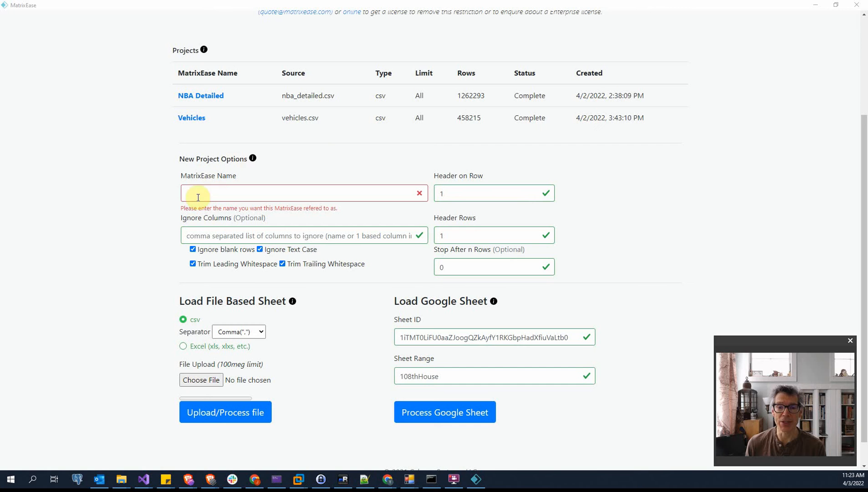
{"action": "scroll", "coordinate": [355, 278], "scroll_direction": "down", "scroll_amount": 1}
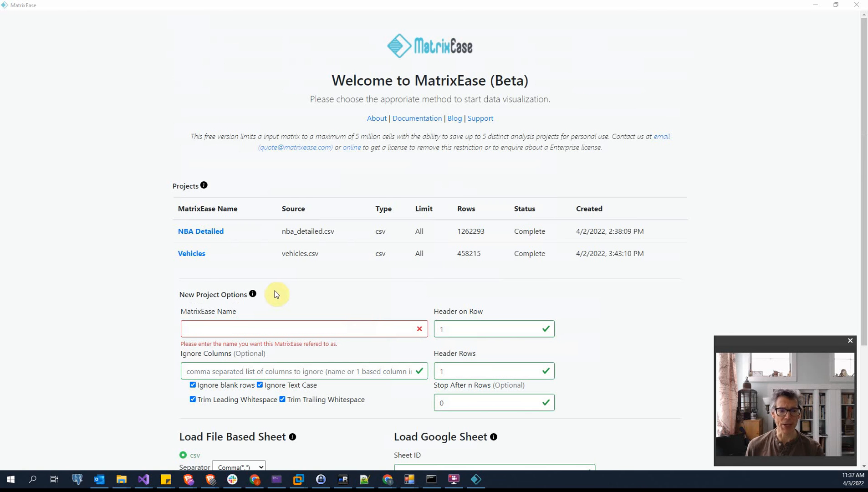
{"action": "left_click", "coordinate": [196, 231]}
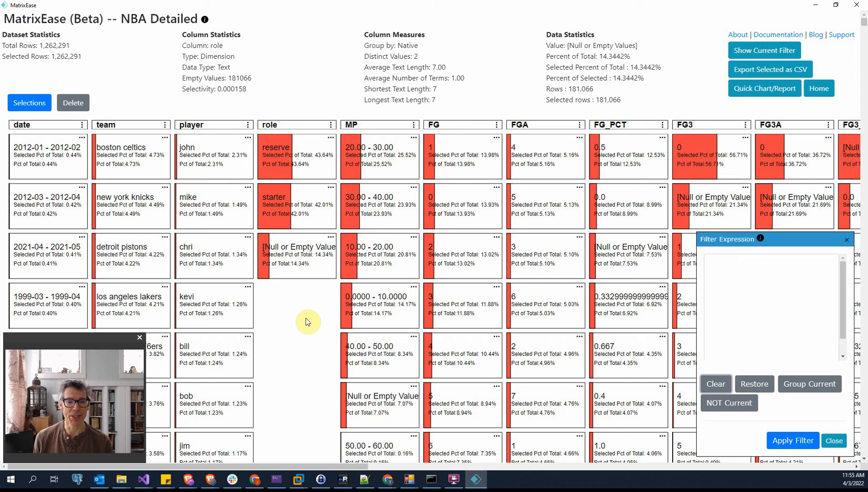
Filter the NBA Detailed data to rows whose role is reserve
{"action": "left_click", "coordinate": [299, 156]}
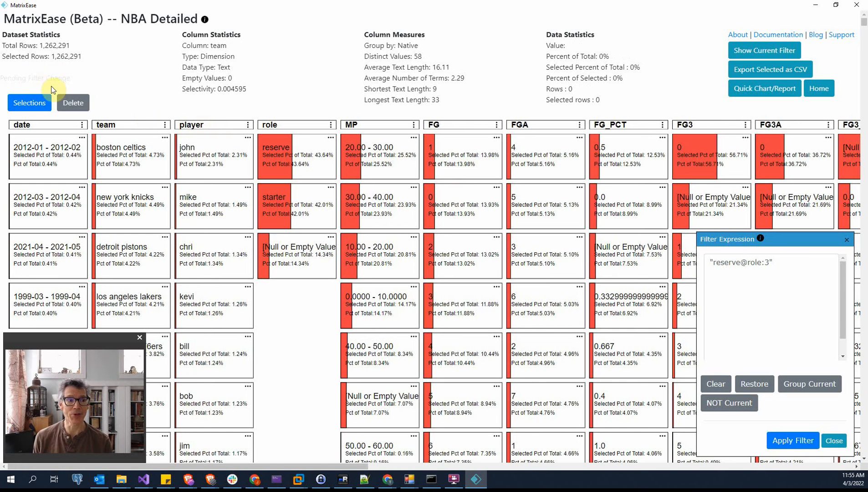
{"action": "left_click", "coordinate": [784, 440]}
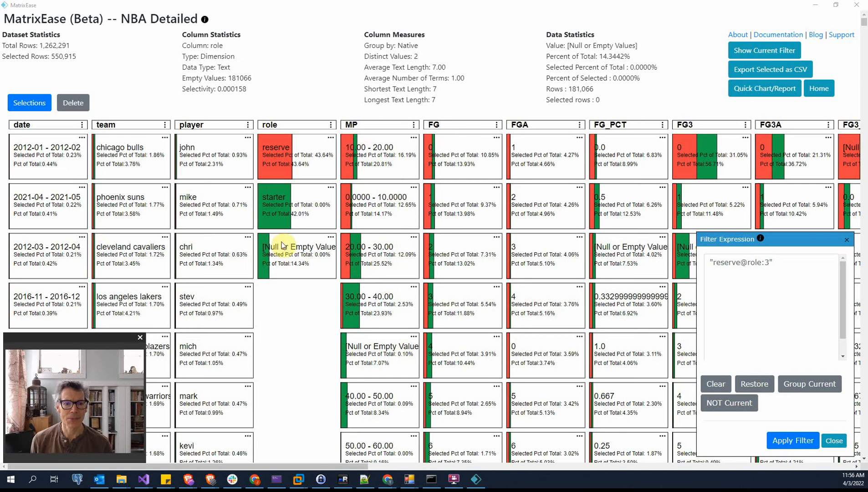
{"action": "left_click", "coordinate": [300, 166]}
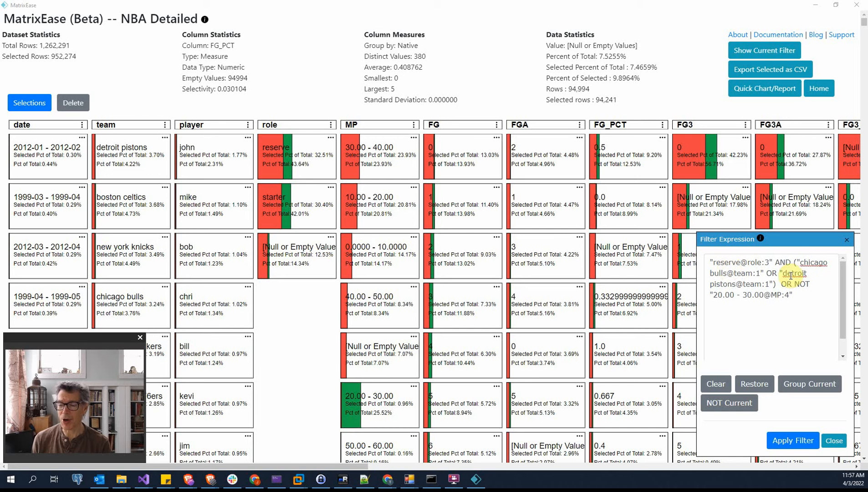
Close the parenthesis around the chicago bulls OR detroit pistons team conditions in the filter expression
{"action": "left_click", "coordinate": [775, 284]}
{"action": "type", "text": ")"}
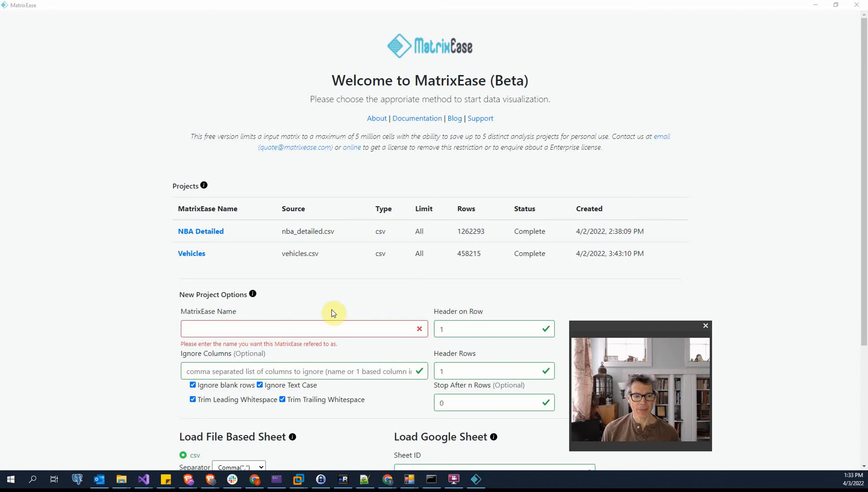
Name a new project Shoreline Judo and set its CSV separator to Space
{"action": "scroll", "coordinate": [296, 282], "scroll_direction": "down", "scroll_amount": 3}
{"action": "left_click", "coordinate": [258, 193]}
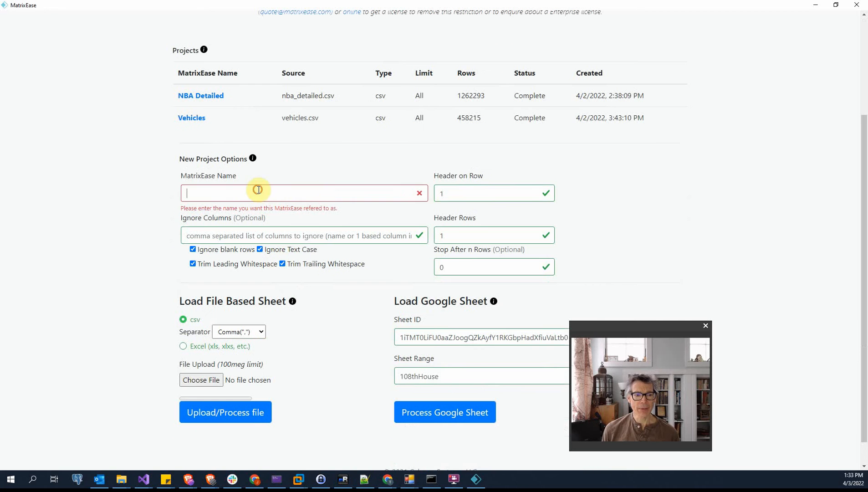
{"action": "type", "text": "Shoreline Judo"}
{"action": "left_click", "coordinate": [260, 322]}
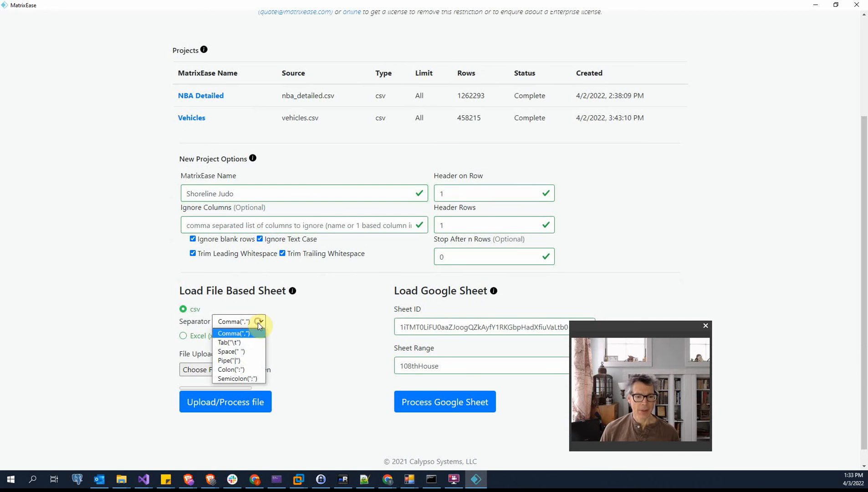
{"action": "left_click", "coordinate": [242, 351]}
Choose the access file from the MatrixEase_test_data folder and upload it for processing
{"action": "left_click", "coordinate": [198, 370]}
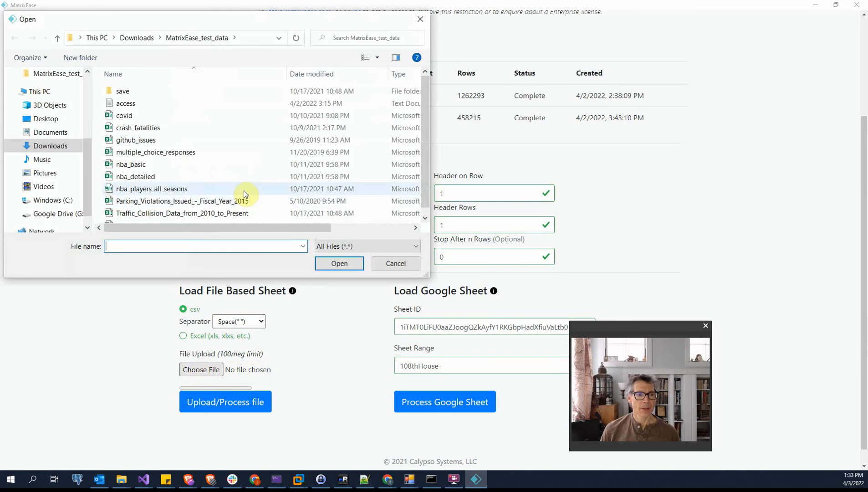
{"action": "double_click", "coordinate": [146, 100]}
{"action": "left_click", "coordinate": [234, 403]}
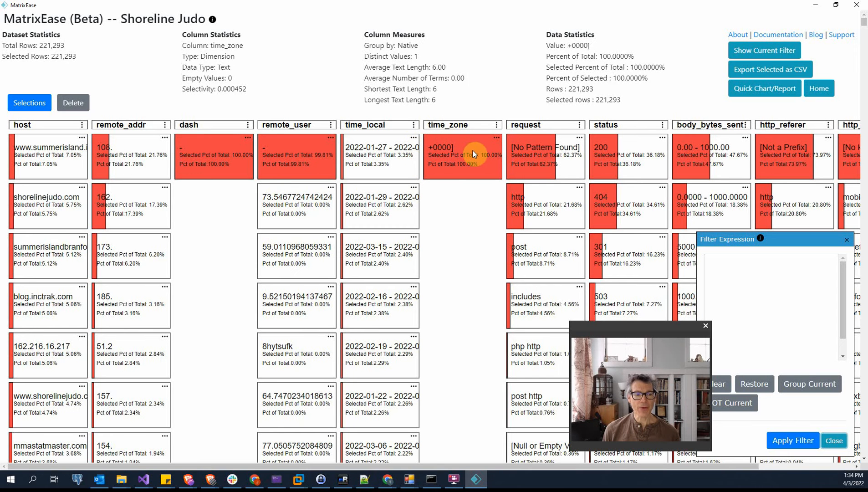
{"action": "left_click", "coordinate": [55, 204]}
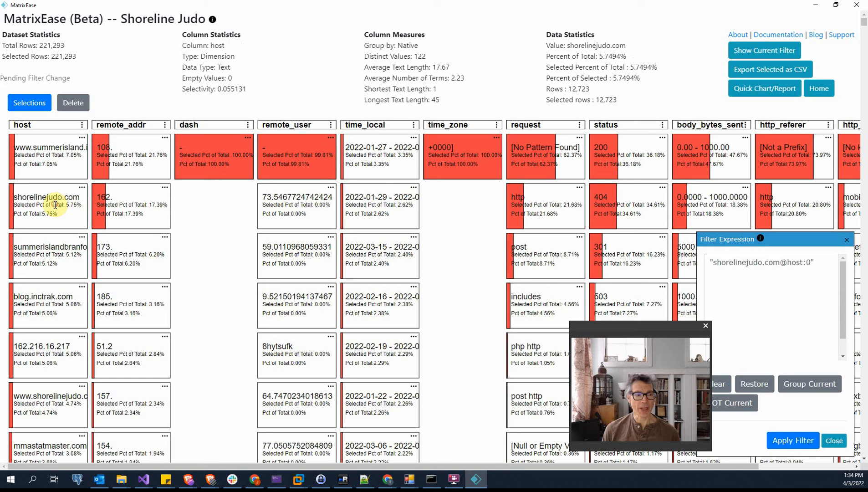
{"action": "right_click", "coordinate": [53, 385]}
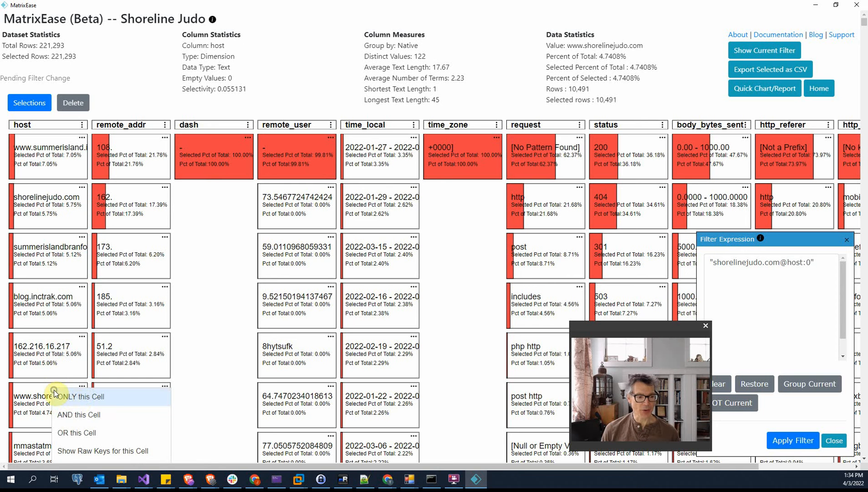
{"action": "left_click", "coordinate": [94, 433]}
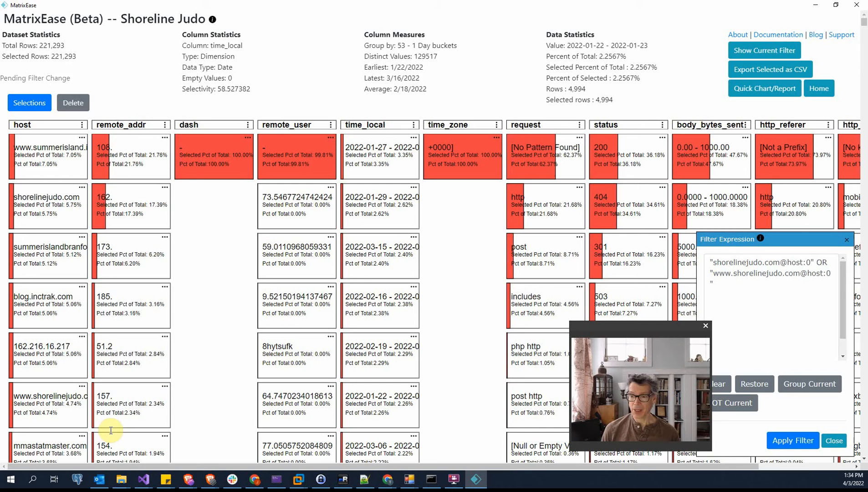
{"action": "left_click", "coordinate": [812, 435]}
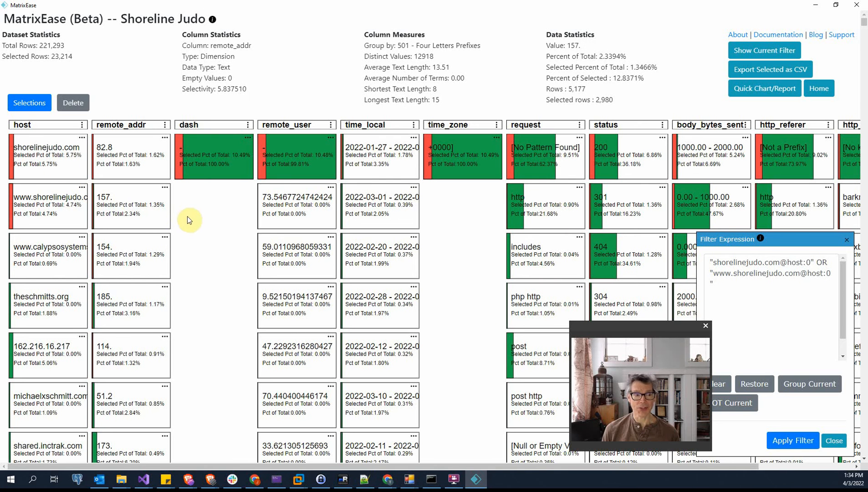
Show only items strictly greater than 0%, fill cells as Percent of Selected, and hide the dash and time_zone columns
{"action": "left_click", "coordinate": [29, 103]}
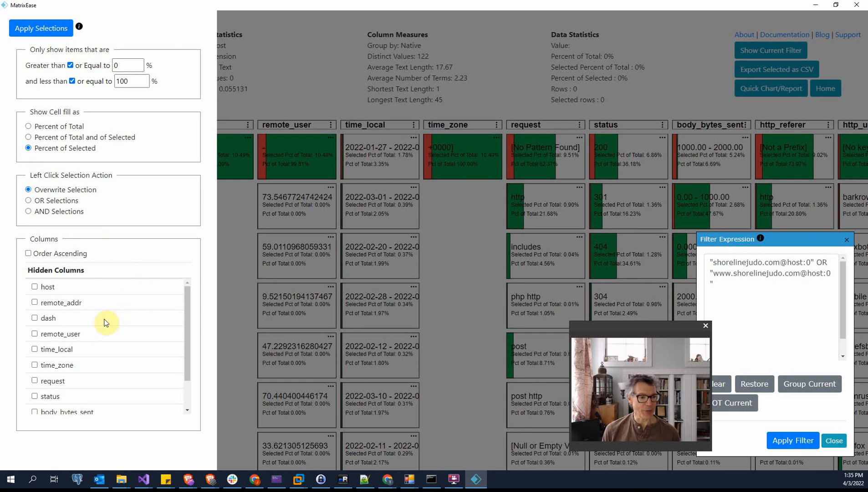
{"action": "left_click", "coordinate": [35, 319]}
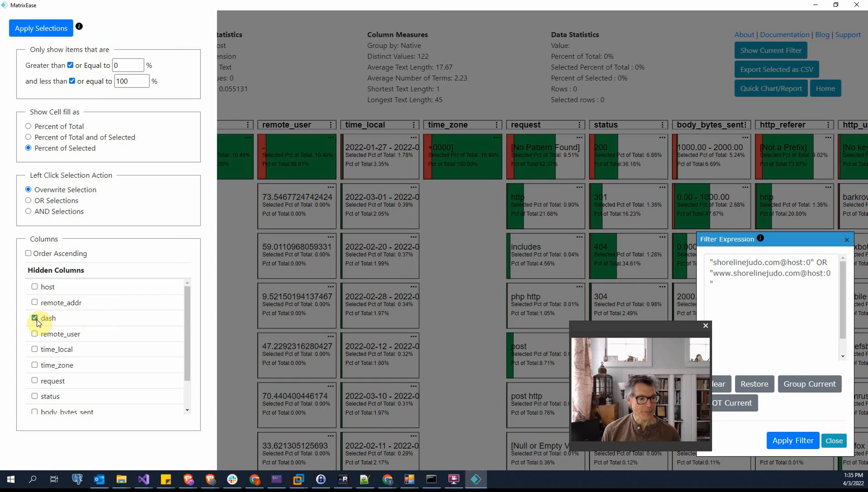
{"action": "left_click", "coordinate": [35, 365]}
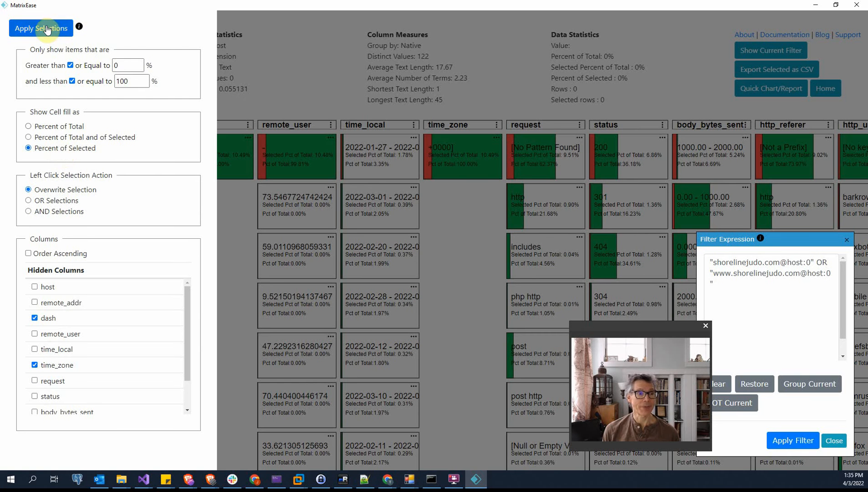
{"action": "left_click", "coordinate": [70, 66]}
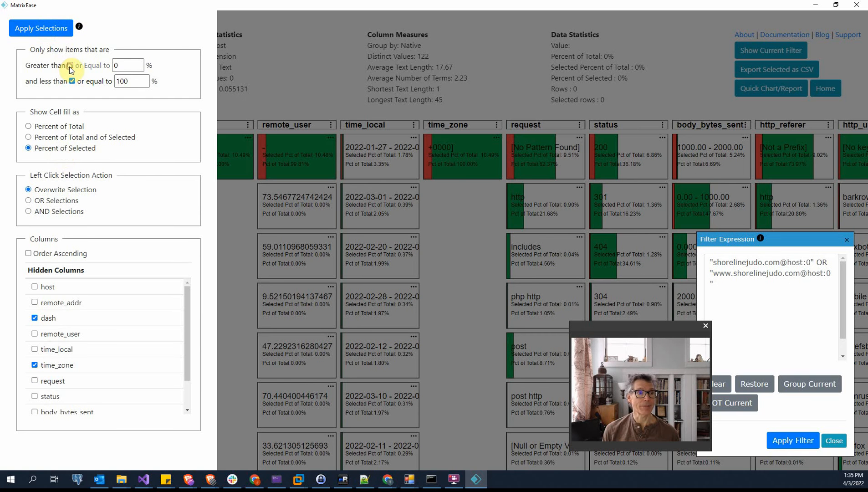
{"action": "left_click", "coordinate": [47, 29]}
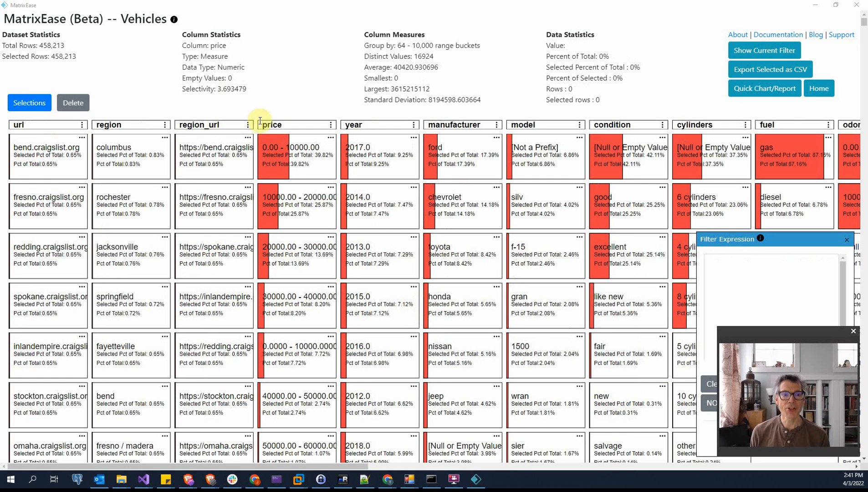
Examine the column report for price in the Vehicles project, including its Selected Rows values, and close it
{"action": "left_click", "coordinate": [277, 127]}
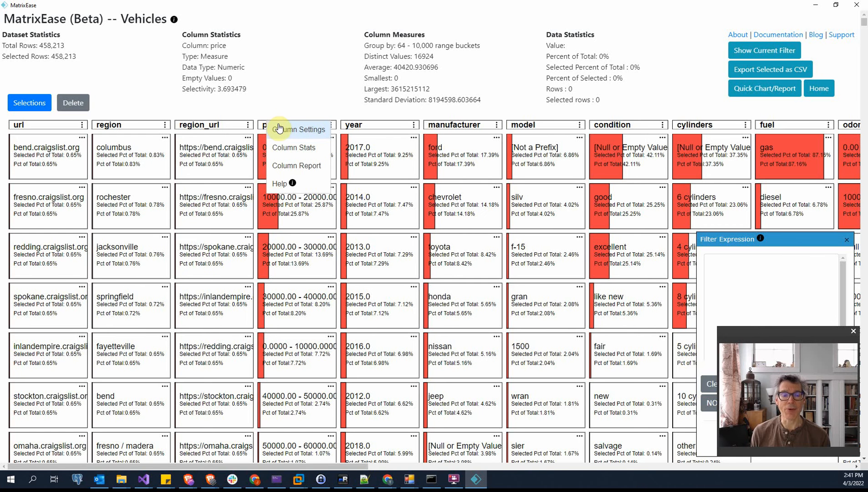
{"action": "left_click", "coordinate": [287, 165]}
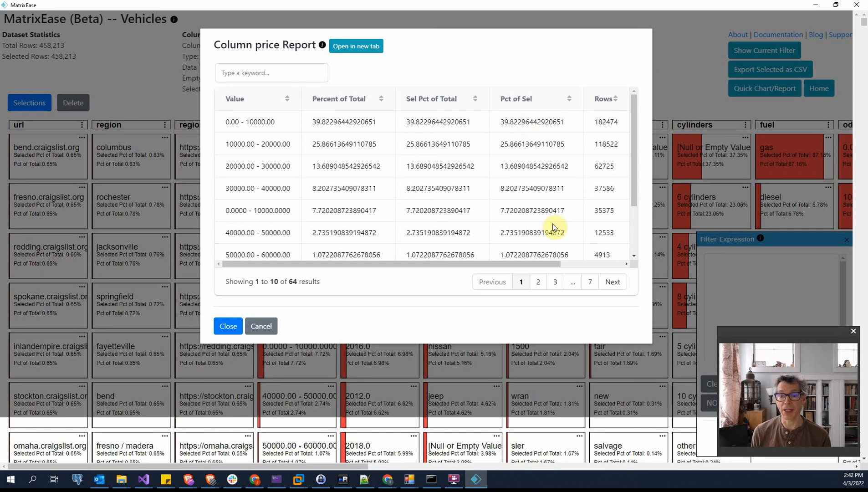
{"action": "left_click_drag", "start_coordinate": [545, 263], "coordinate": [628, 264]}
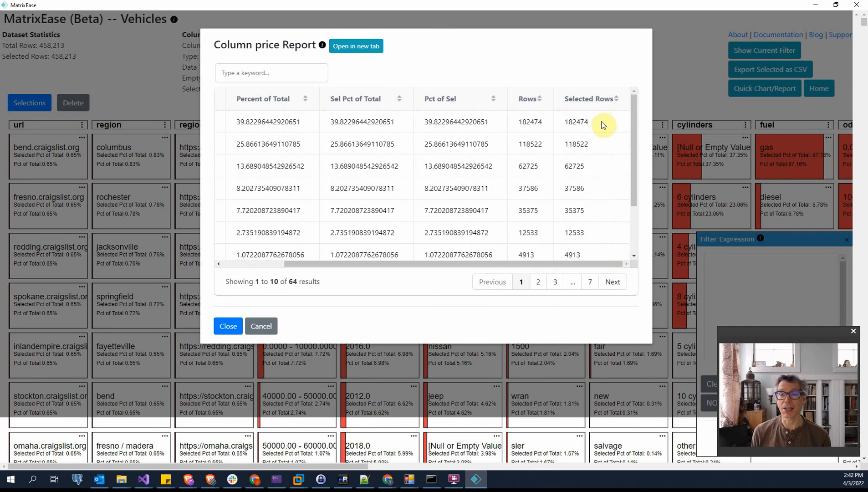
{"action": "left_click", "coordinate": [148, 122]}
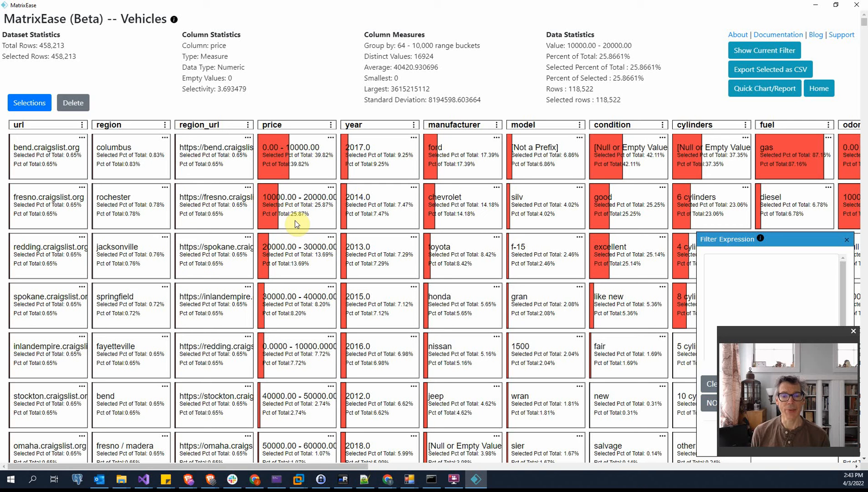
Examine the url column's settings and its available bucket types
{"action": "right_click", "coordinate": [34, 124]}
{"action": "left_click", "coordinate": [44, 131]}
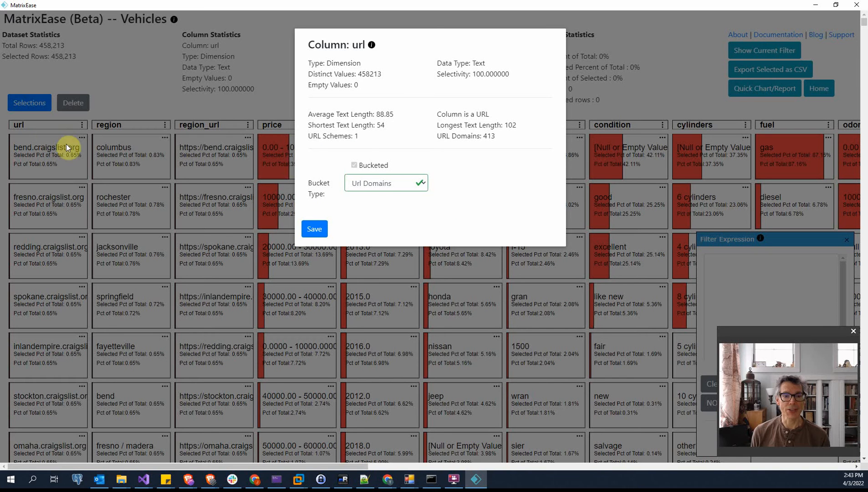
{"action": "left_click", "coordinate": [422, 182]}
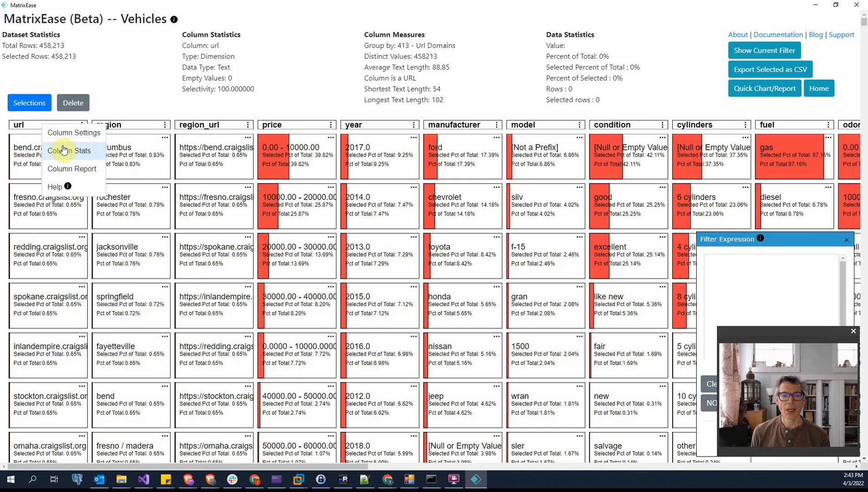
Examine the url column's statistics, covering text length, domains, first to third paths, and path terms
{"action": "left_click", "coordinate": [64, 150]}
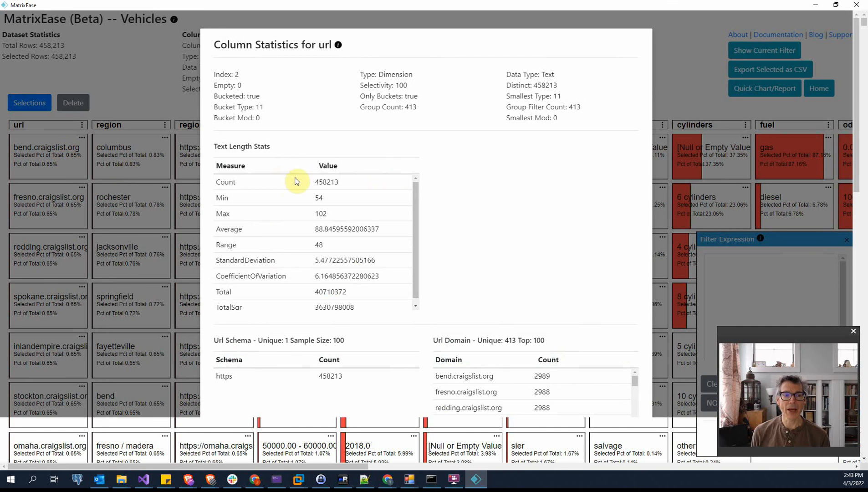
{"action": "scroll", "coordinate": [543, 243], "scroll_direction": "down", "scroll_amount": 5}
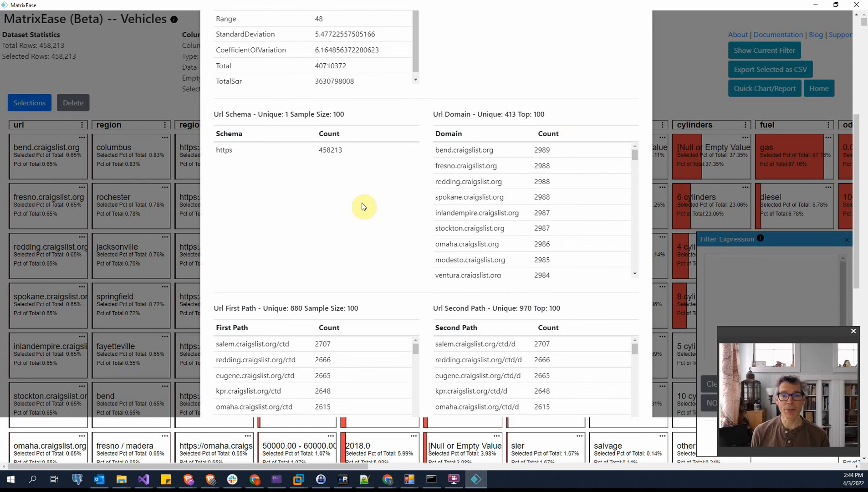
{"action": "scroll", "coordinate": [363, 207], "scroll_direction": "down", "scroll_amount": 3}
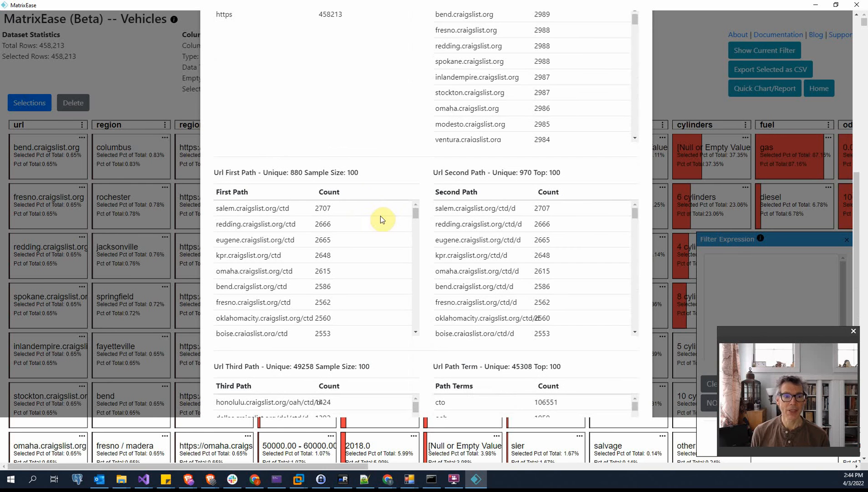
{"action": "scroll", "coordinate": [435, 224], "scroll_direction": "down", "scroll_amount": 3}
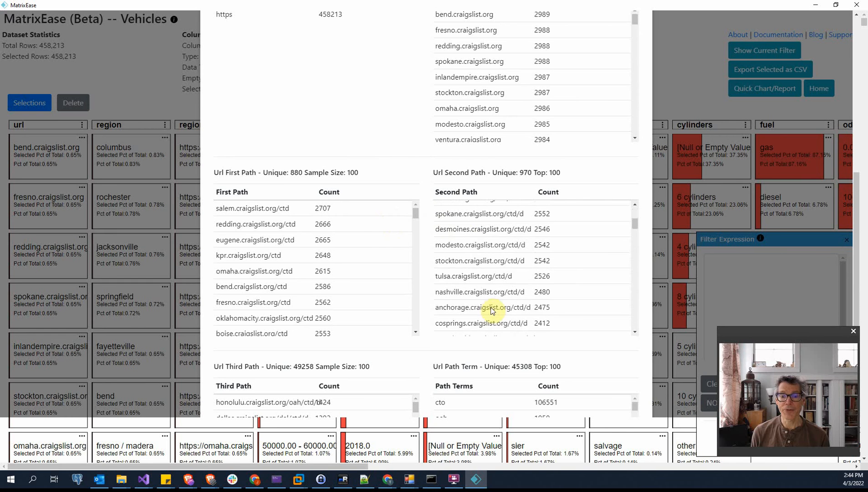
{"action": "scroll", "coordinate": [646, 378], "scroll_direction": "down", "scroll_amount": 3}
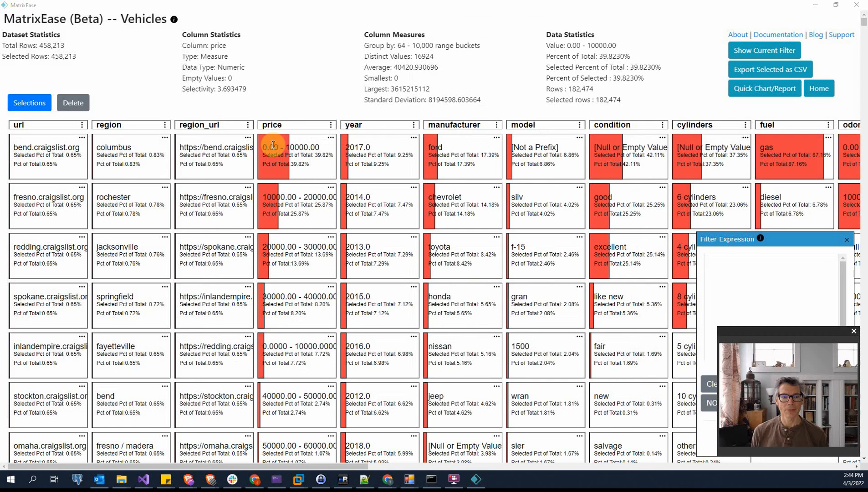
Examine the price column's settings with its available bucket types, and its column statistics
{"action": "left_click", "coordinate": [293, 124]}
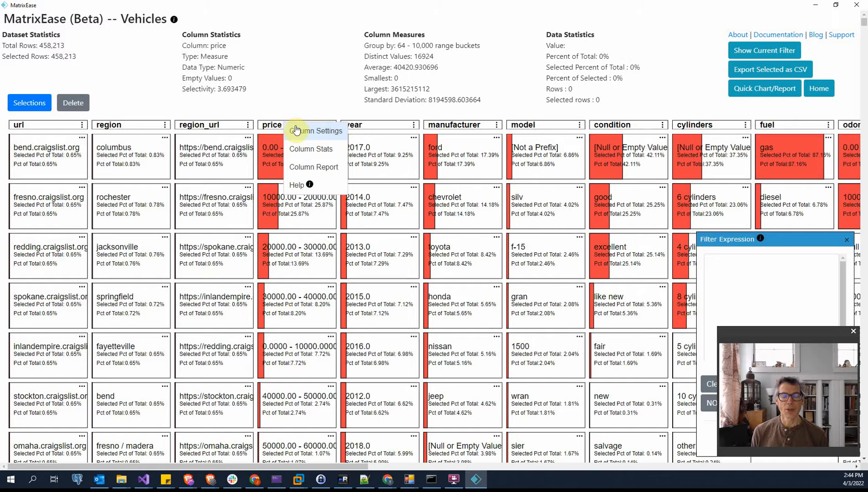
{"action": "left_click", "coordinate": [293, 130]}
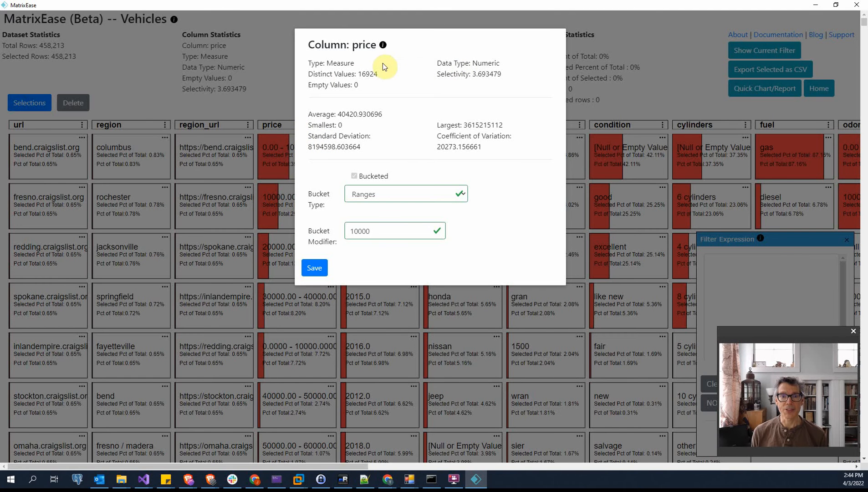
{"action": "left_click", "coordinate": [461, 194]}
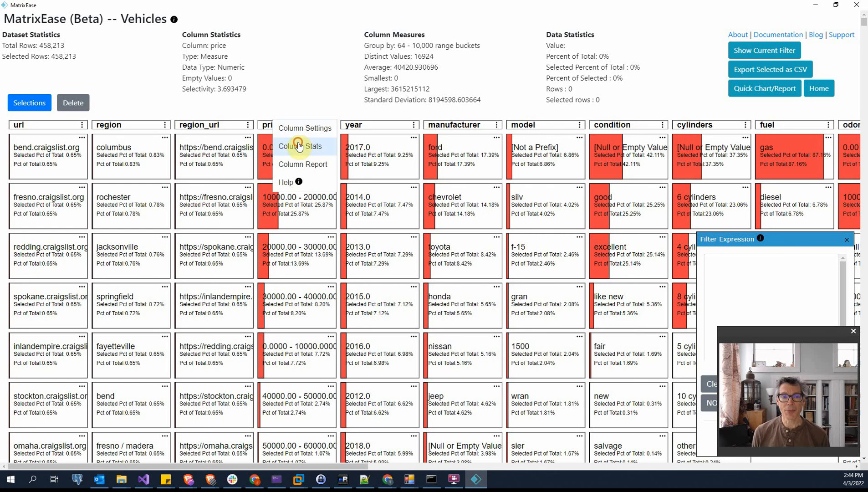
{"action": "left_click", "coordinate": [300, 146]}
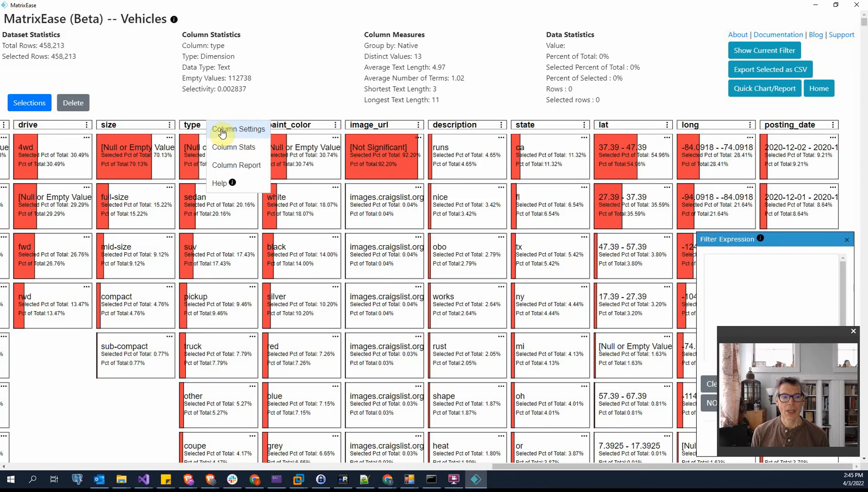
Examine the type column's settings, enabling Bucketed without saving to view the available bucket types
{"action": "left_click", "coordinate": [221, 127]}
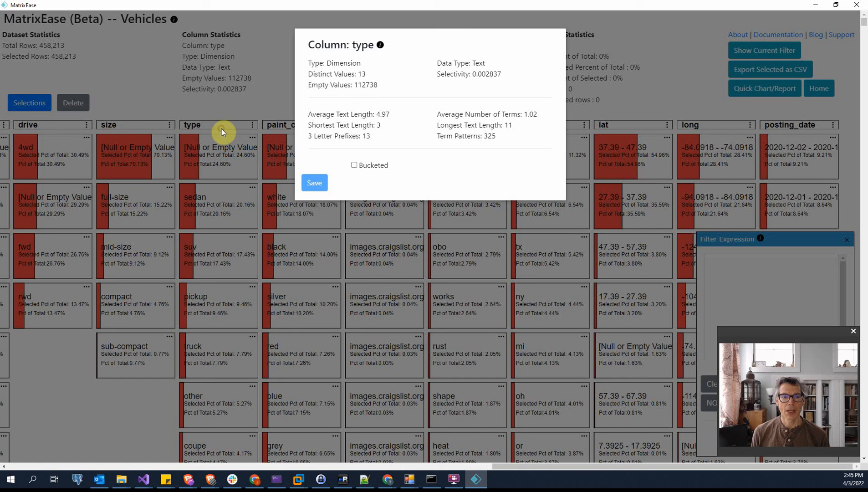
{"action": "left_click", "coordinate": [354, 164]}
{"action": "left_click", "coordinate": [446, 183]}
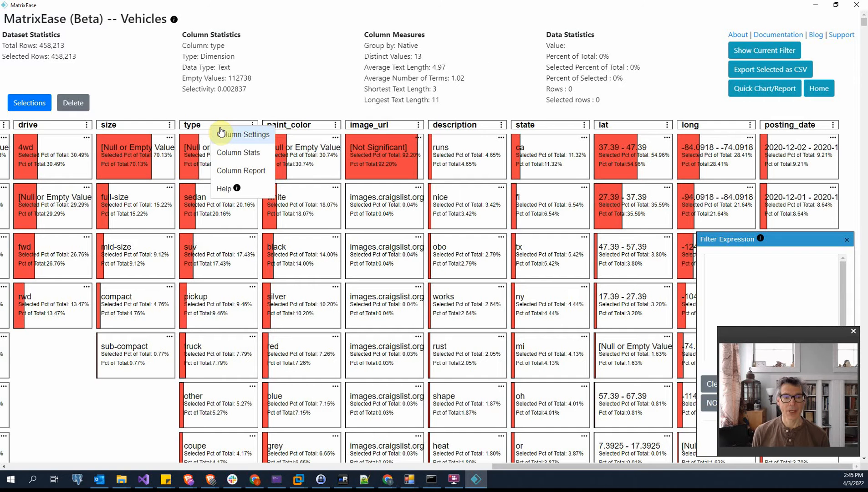
Examine the type column's statistics, covering text length, character prefixes, term statistics, counts, weights and calculated term patterns, and close them
{"action": "left_click", "coordinate": [237, 154]}
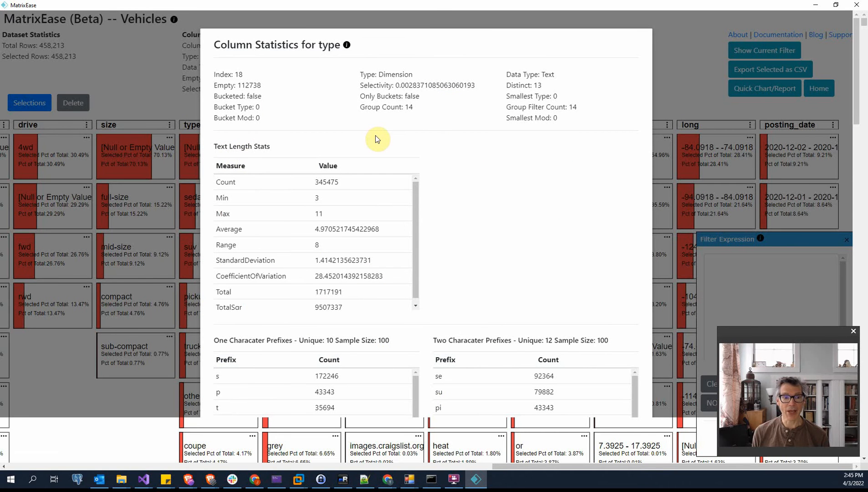
{"action": "scroll", "coordinate": [632, 198], "scroll_direction": "down", "scroll_amount": 1}
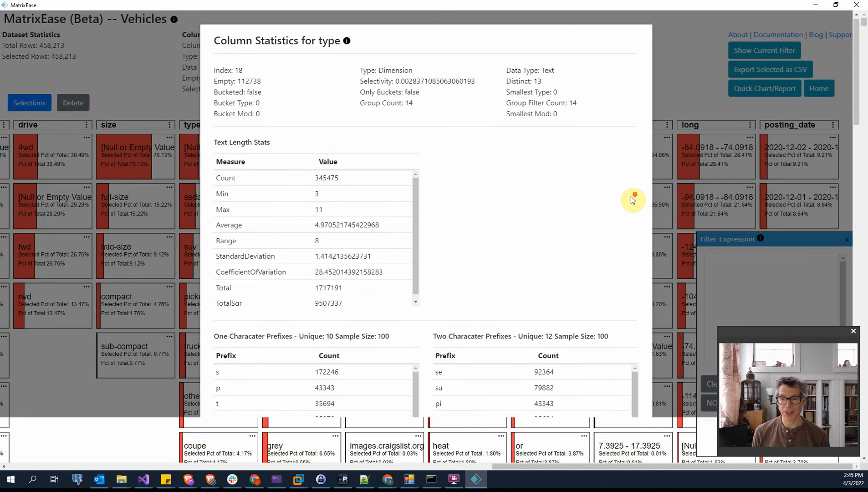
{"action": "scroll", "coordinate": [630, 195], "scroll_direction": "down", "scroll_amount": 5}
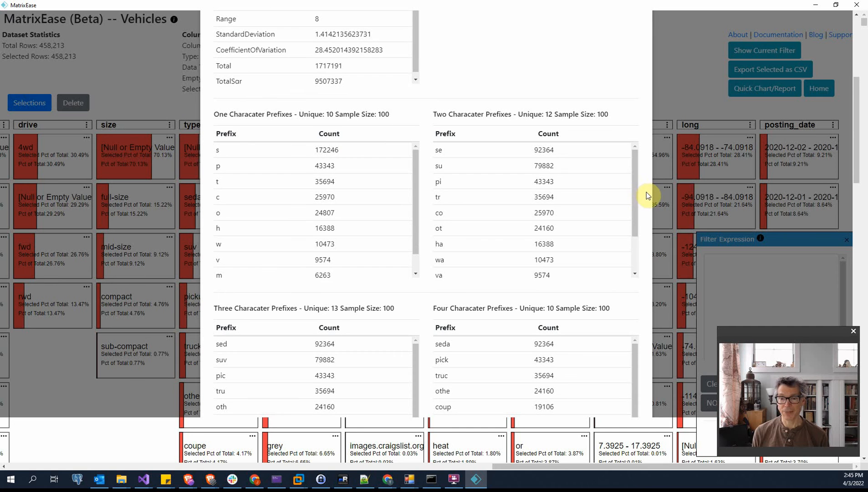
{"action": "scroll", "coordinate": [646, 191], "scroll_direction": "down", "scroll_amount": 9}
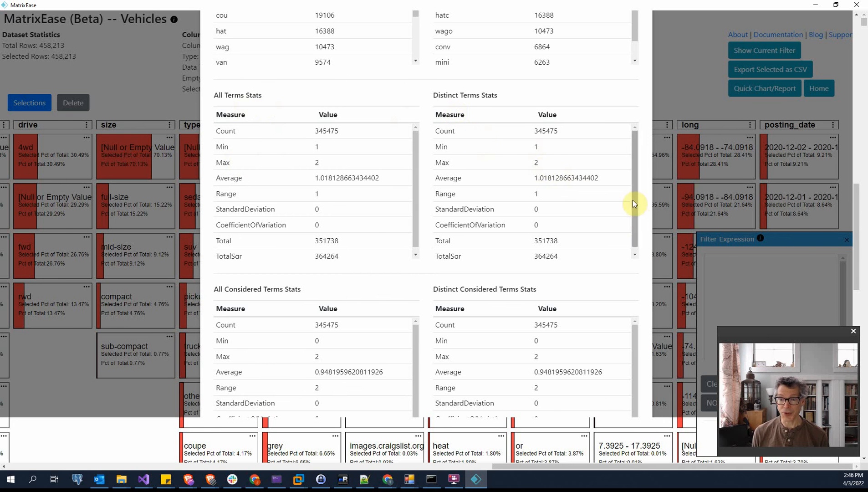
{"action": "scroll", "coordinate": [633, 203], "scroll_direction": "down", "scroll_amount": 4}
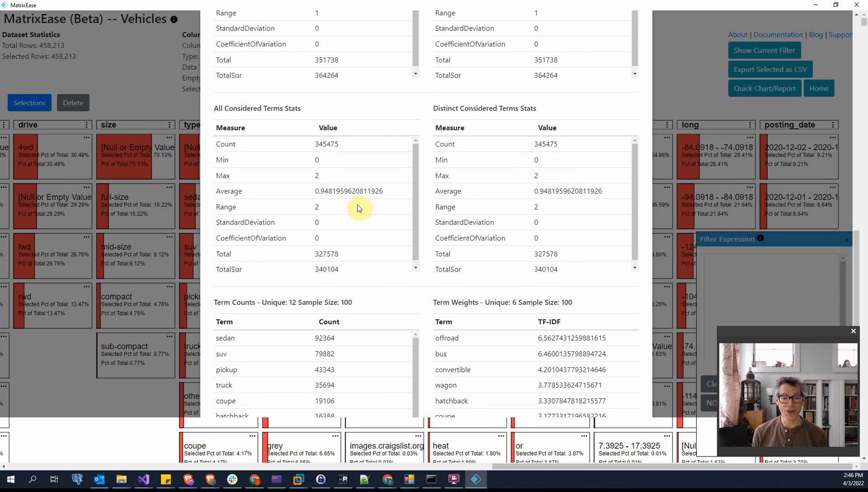
{"action": "scroll", "coordinate": [647, 238], "scroll_direction": "down", "scroll_amount": 5}
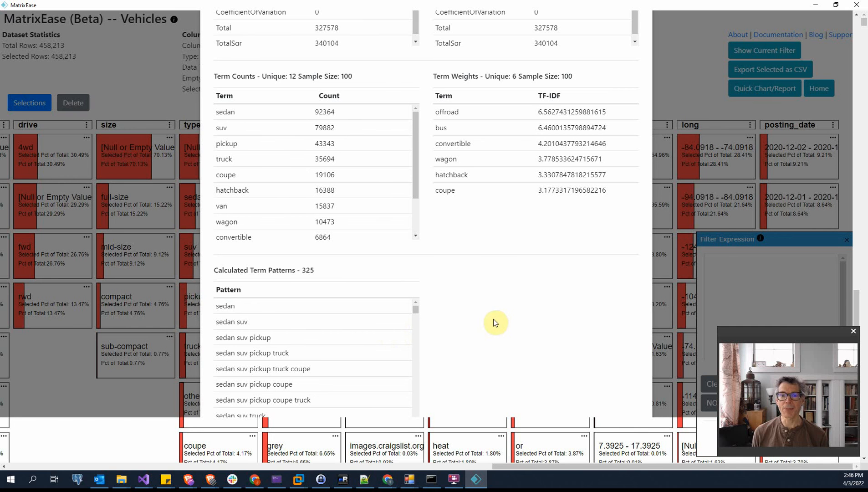
{"action": "key", "text": "Escape"}
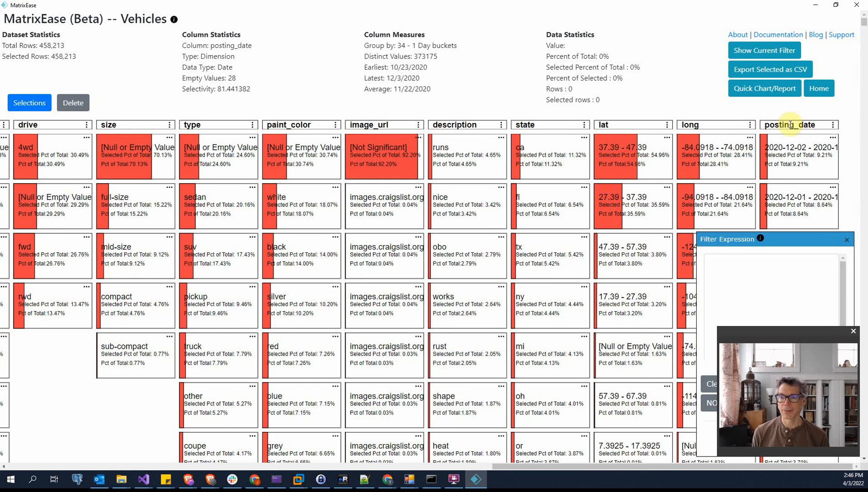
Examine the posting_date column's settings with its available date bucket types, and its column statistics
{"action": "left_click", "coordinate": [793, 125]}
{"action": "left_click", "coordinate": [793, 129]}
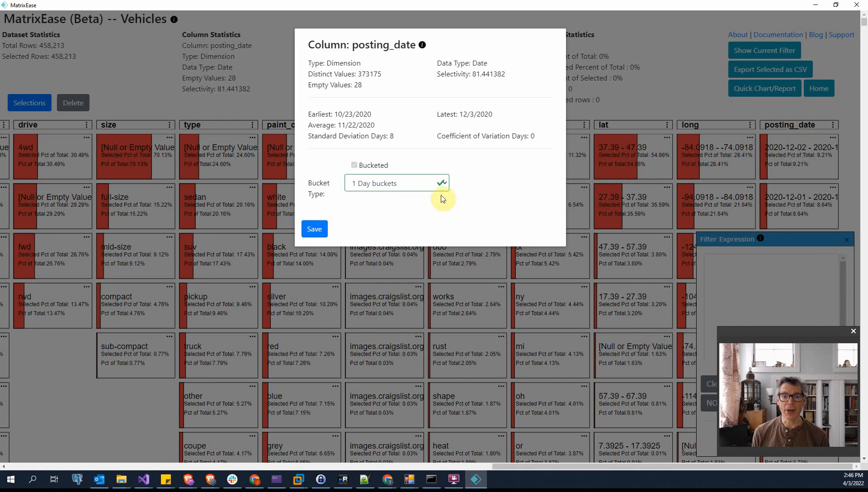
{"action": "left_click", "coordinate": [442, 182]}
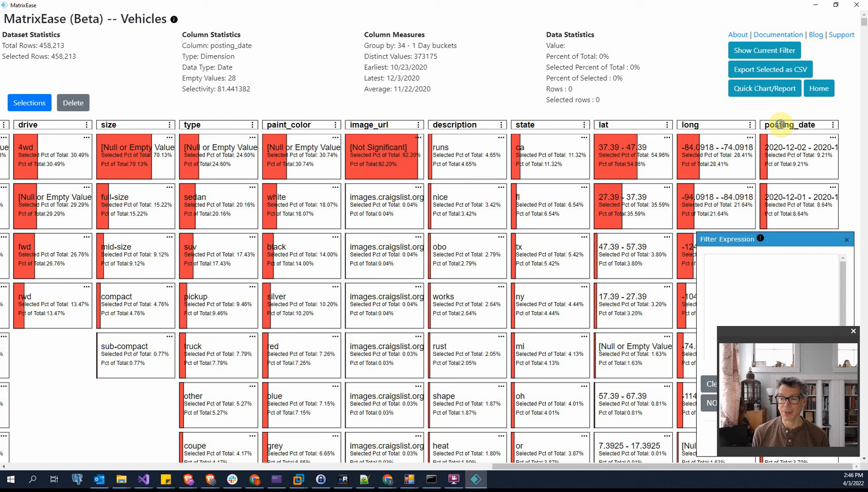
{"action": "left_click", "coordinate": [779, 123]}
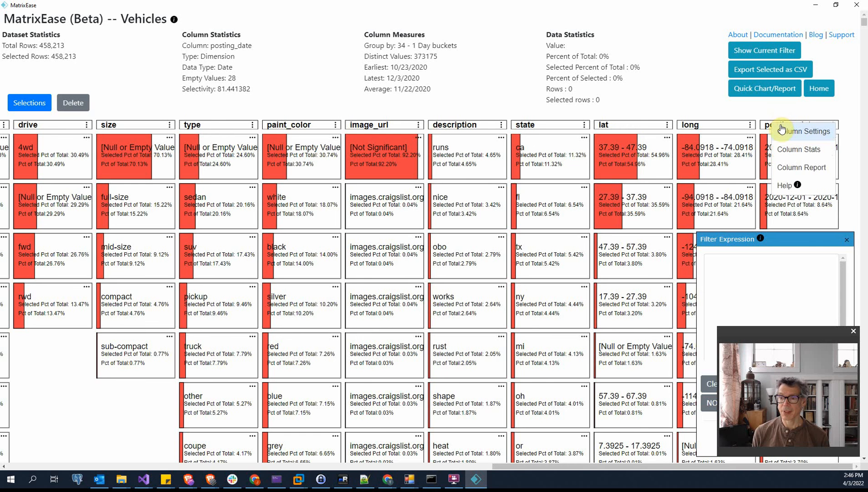
{"action": "left_click", "coordinate": [798, 149]}
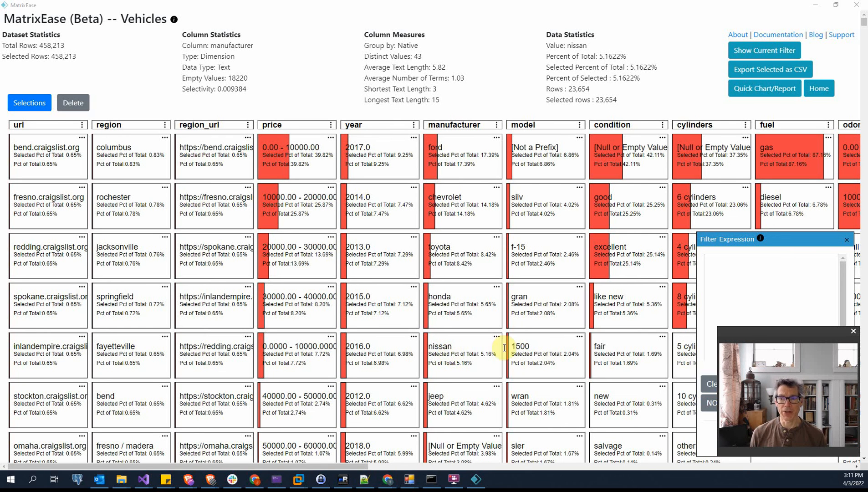
Create a quick line chart of average price by manufacturer, using filtered results
{"action": "left_click", "coordinate": [764, 89]}
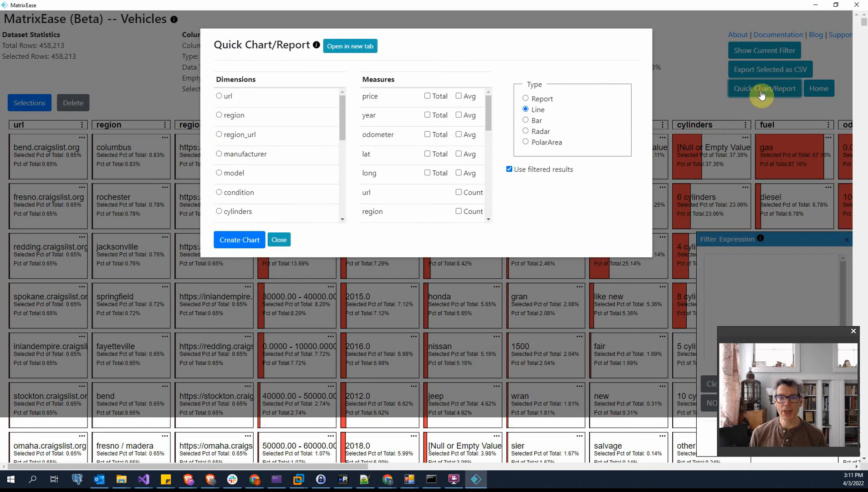
{"action": "left_click", "coordinate": [220, 154]}
{"action": "left_click", "coordinate": [459, 96]}
{"action": "left_click", "coordinate": [239, 239]}
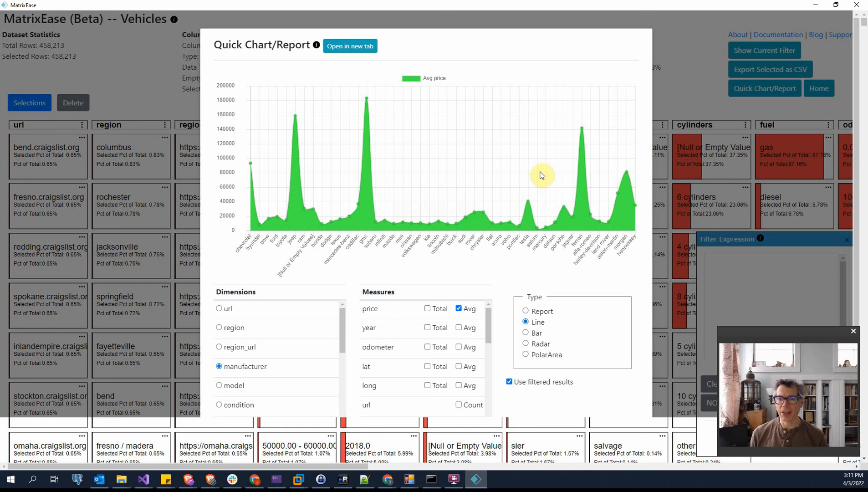
Examine the average price at the line chart's peaks, such as morgan, ferrari, gmc and jeep, and close the chart
{"action": "mouse_move", "coordinate": [627, 174]}
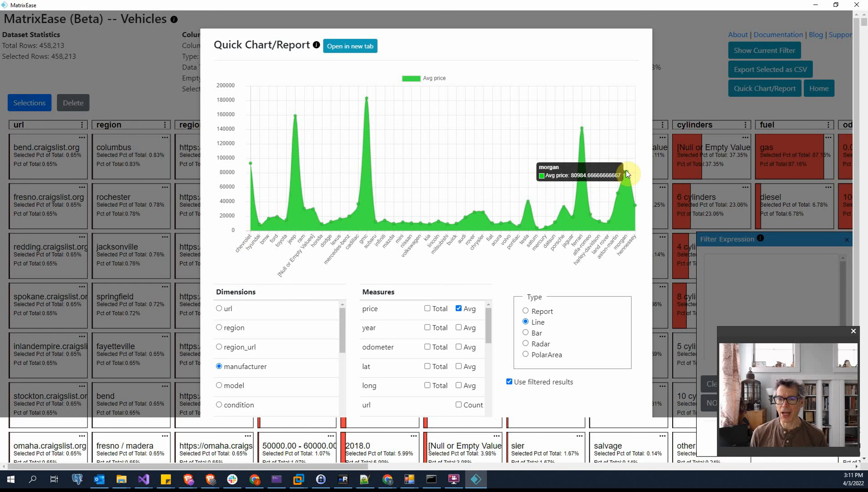
{"action": "mouse_move", "coordinate": [582, 129]}
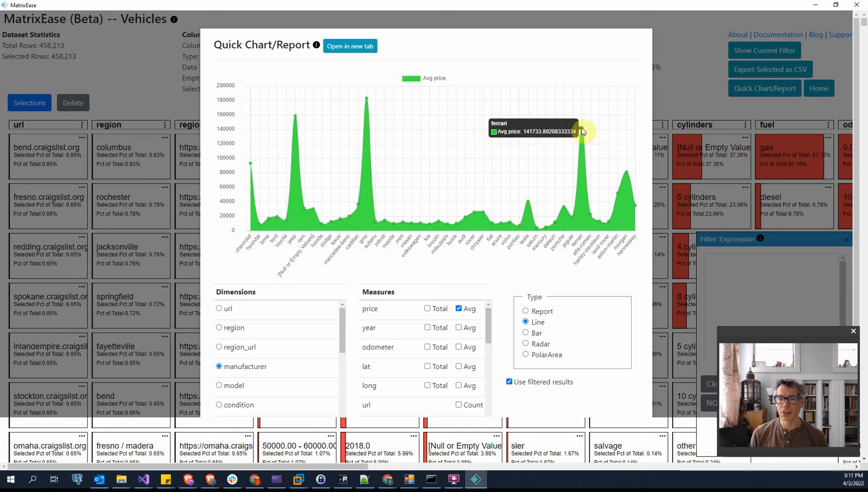
{"action": "mouse_move", "coordinate": [528, 202]}
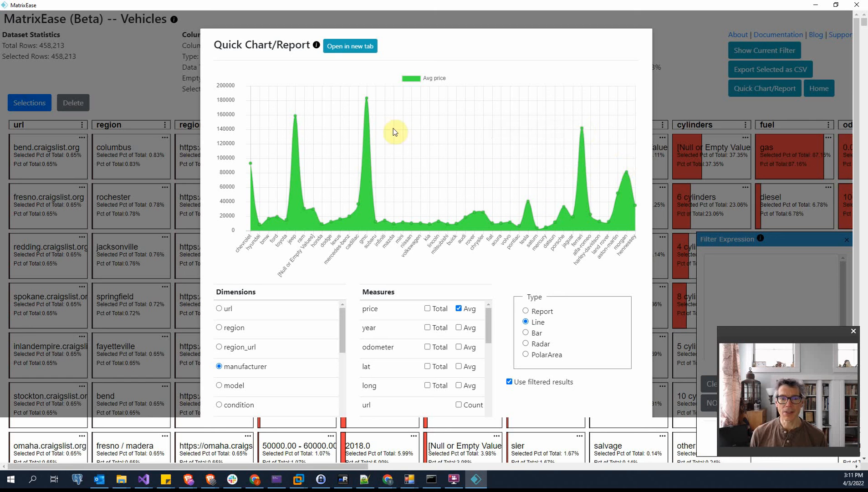
{"action": "mouse_move", "coordinate": [367, 99]}
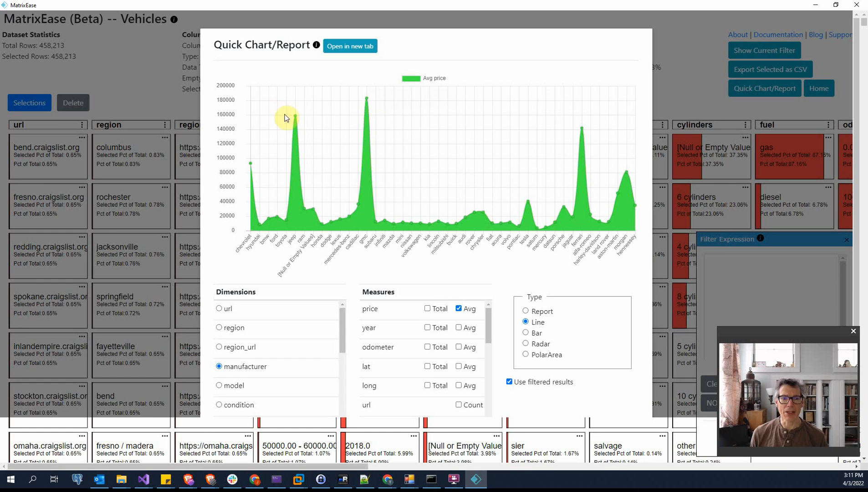
{"action": "mouse_move", "coordinate": [292, 126]}
{"action": "mouse_move", "coordinate": [253, 163]}
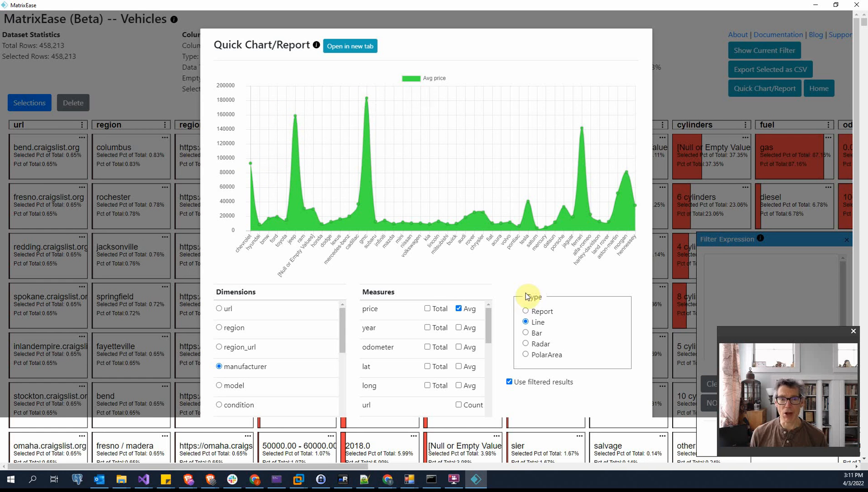
{"action": "key", "text": "Escape"}
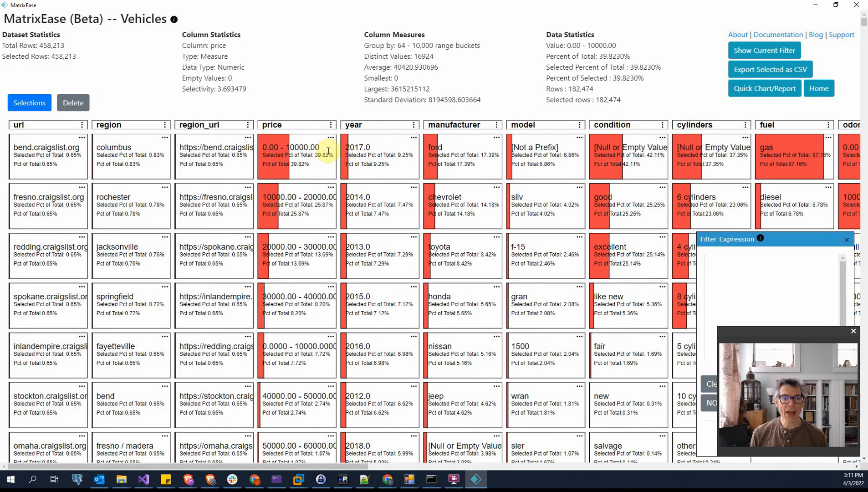
Set the price column's bucket type to Ranges with a bucket modifier of 100000, and save the settings
{"action": "right_click", "coordinate": [299, 125]}
{"action": "left_click", "coordinate": [303, 131]}
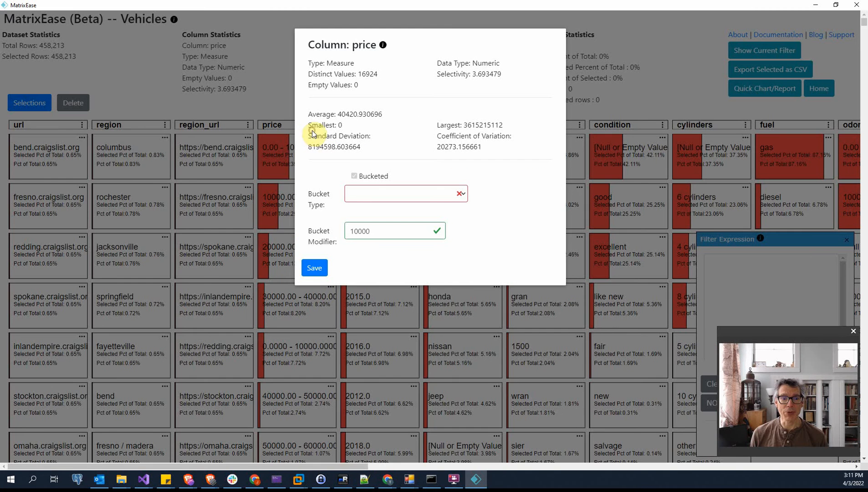
{"action": "left_click", "coordinate": [462, 195]}
{"action": "left_click", "coordinate": [412, 204]}
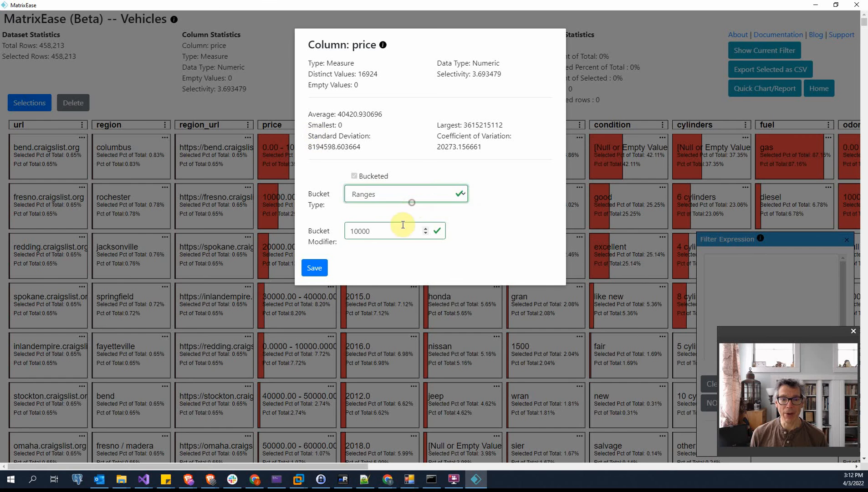
{"action": "left_click", "coordinate": [395, 230]}
{"action": "type", "text": "0"}
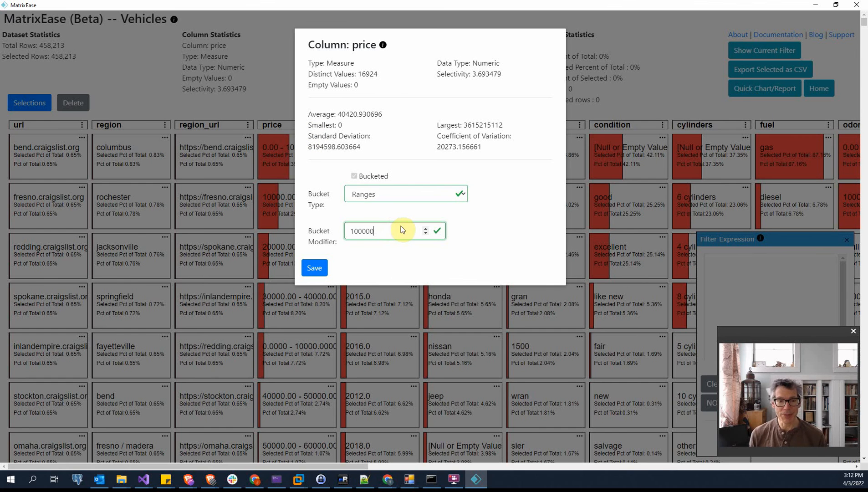
{"action": "left_click", "coordinate": [314, 268]}
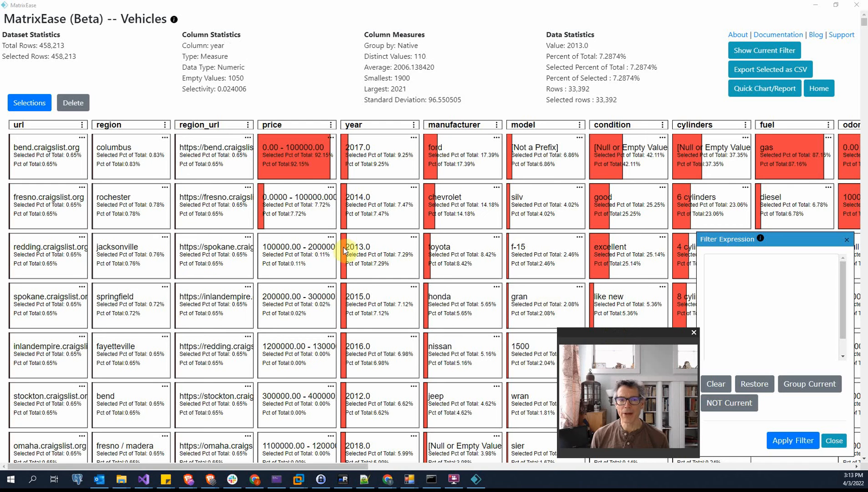
Filter the rows to the 0.00 - 100000.00 price bucket and create a quick line chart of average price by manufacturer
{"action": "left_click", "coordinate": [294, 153]}
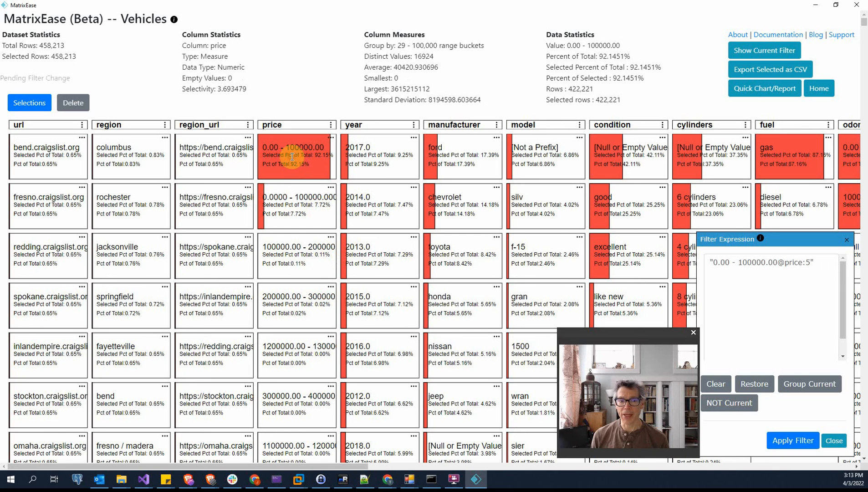
{"action": "left_click", "coordinate": [758, 89]}
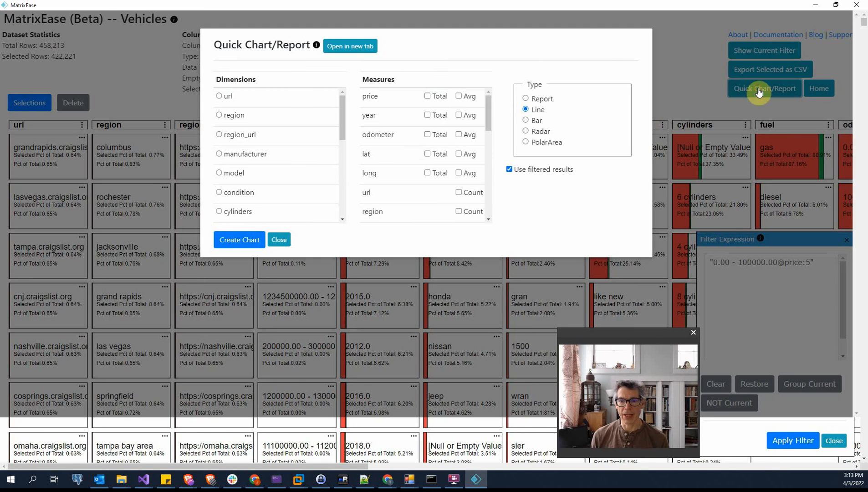
{"action": "left_click", "coordinate": [219, 155]}
{"action": "left_click", "coordinate": [458, 96]}
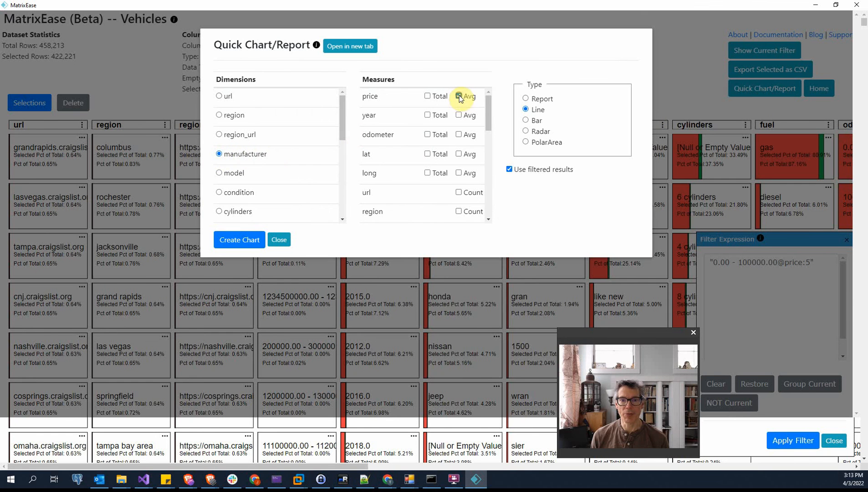
{"action": "left_click", "coordinate": [239, 240]}
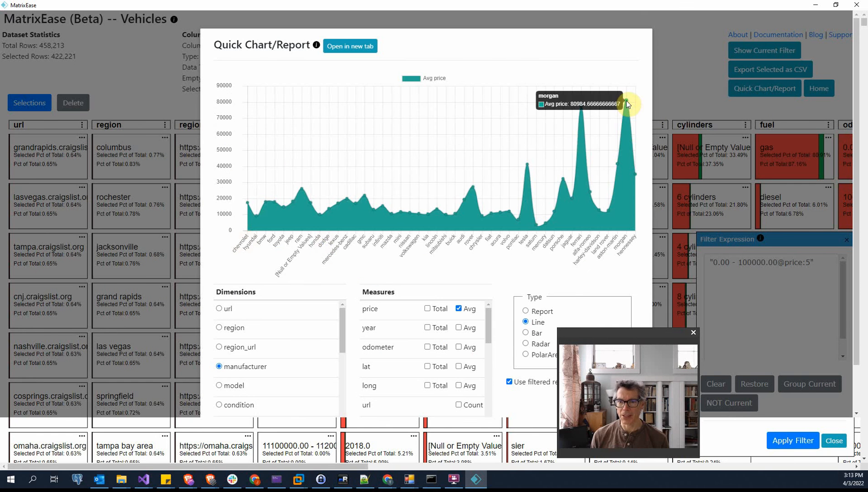
{"action": "mouse_move", "coordinate": [590, 111]}
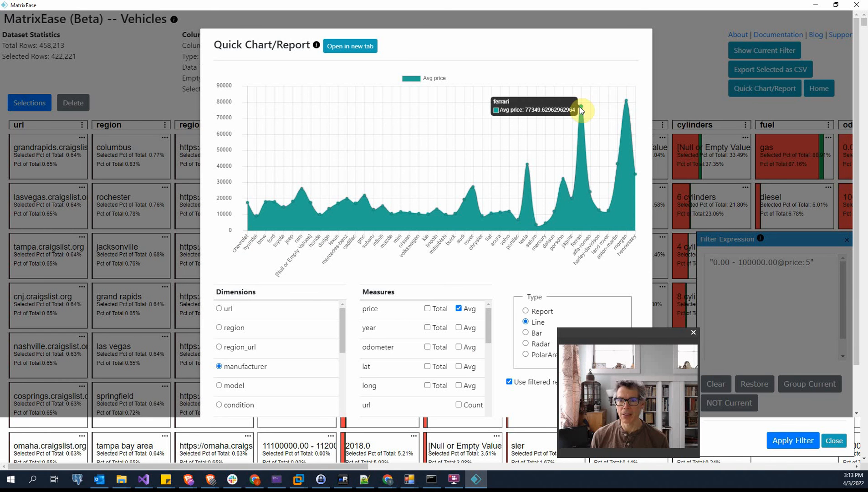
{"action": "mouse_move", "coordinate": [564, 181]}
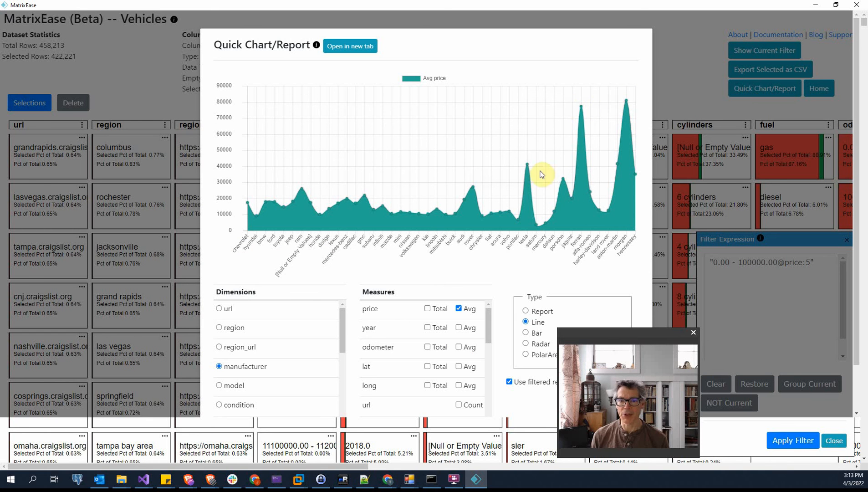
Examine the average price for tesla, rover, gmc, jeep and chevrolet on the line chart, and switch its type to Report
{"action": "mouse_move", "coordinate": [527, 166]}
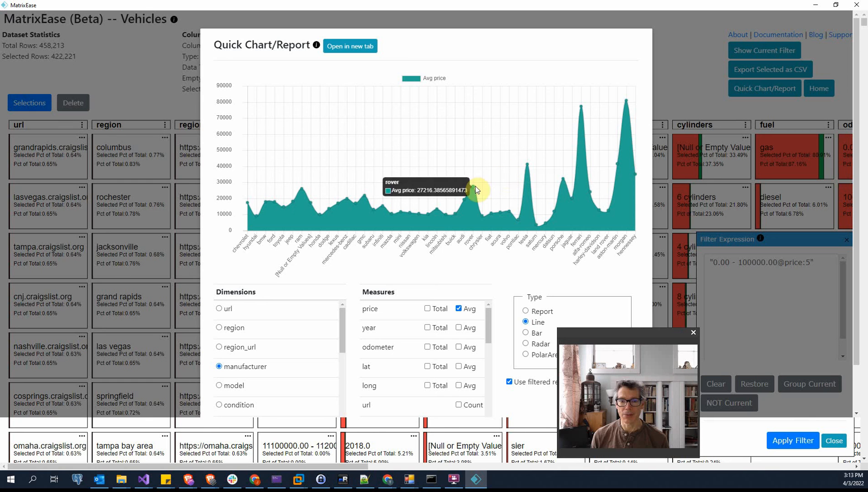
{"action": "mouse_move", "coordinate": [367, 194]}
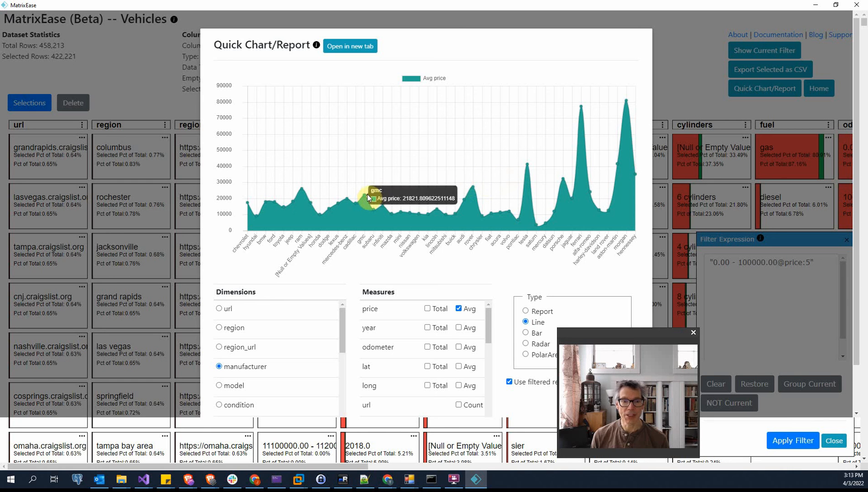
{"action": "mouse_move", "coordinate": [301, 188]}
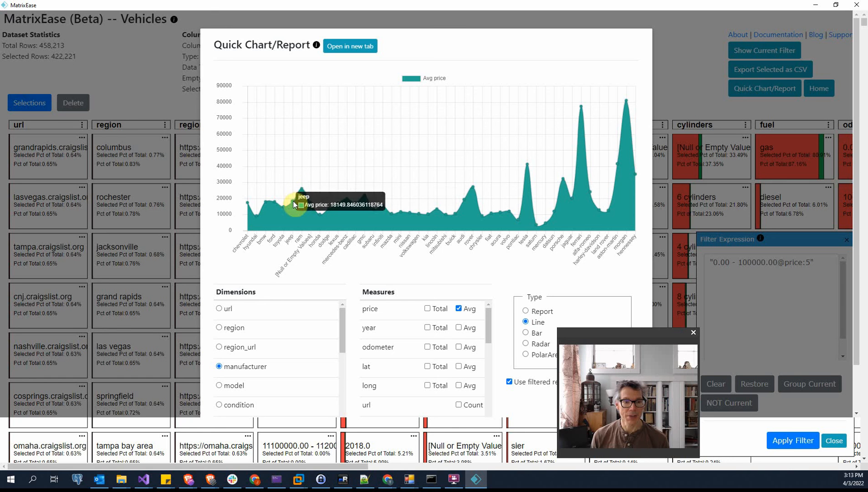
{"action": "mouse_move", "coordinate": [248, 202]}
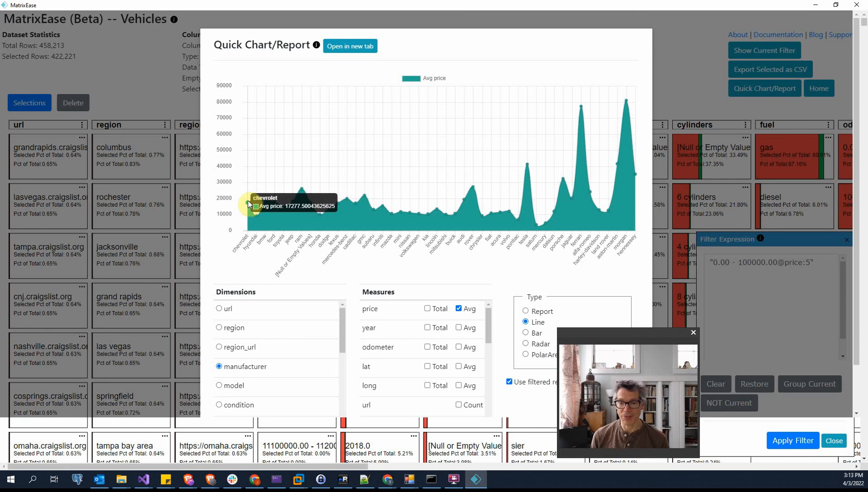
{"action": "left_click", "coordinate": [526, 311]}
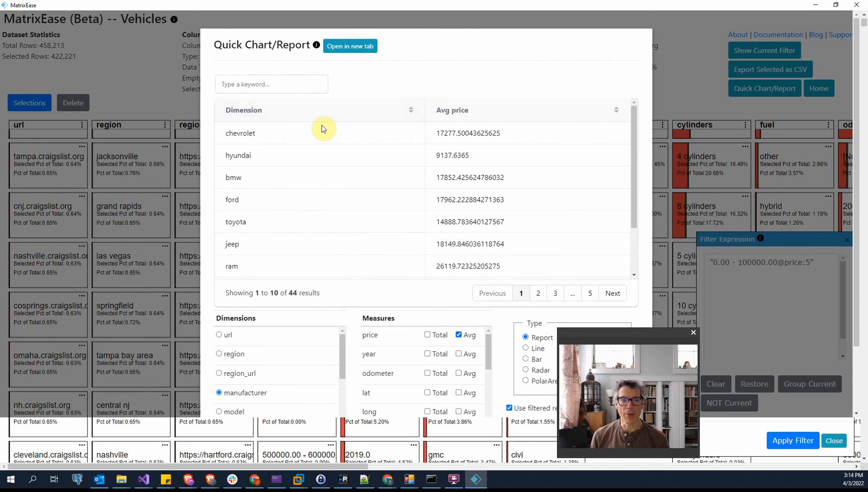
Search the report's manufacturers for "ch" and "m", and sort the full list by average price
{"action": "left_click", "coordinate": [275, 82]}
{"action": "type", "text": "chev"}
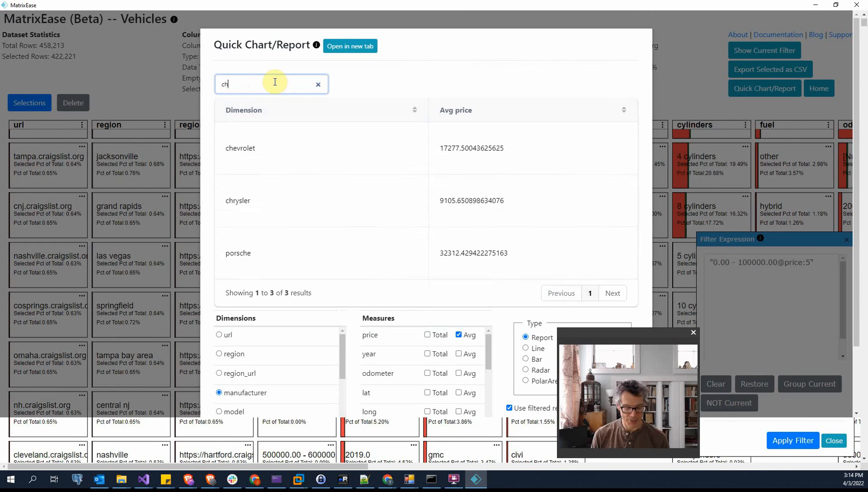
{"action": "key", "text": "BackSpace"}
{"action": "key", "text": "BackSpace"}
{"action": "key", "text": "BackSpace"}
{"action": "key", "text": "BackSpace"}
{"action": "type", "text": "morgan"}
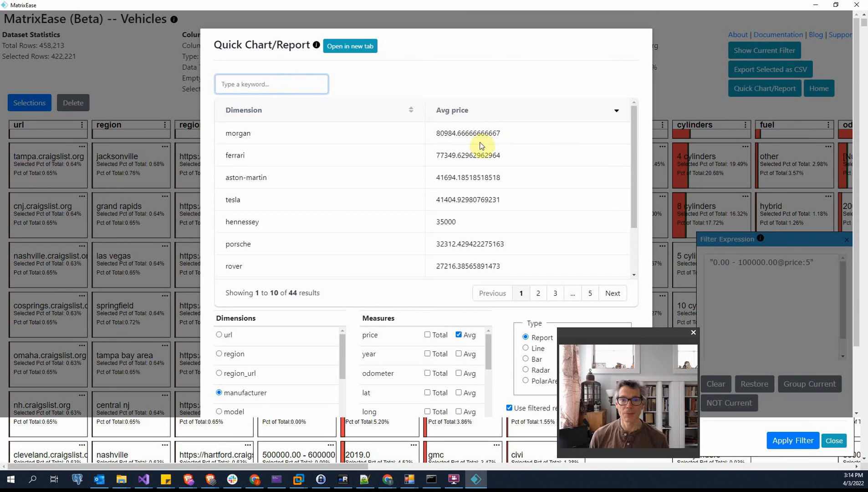
{"action": "left_click", "coordinate": [497, 116]}
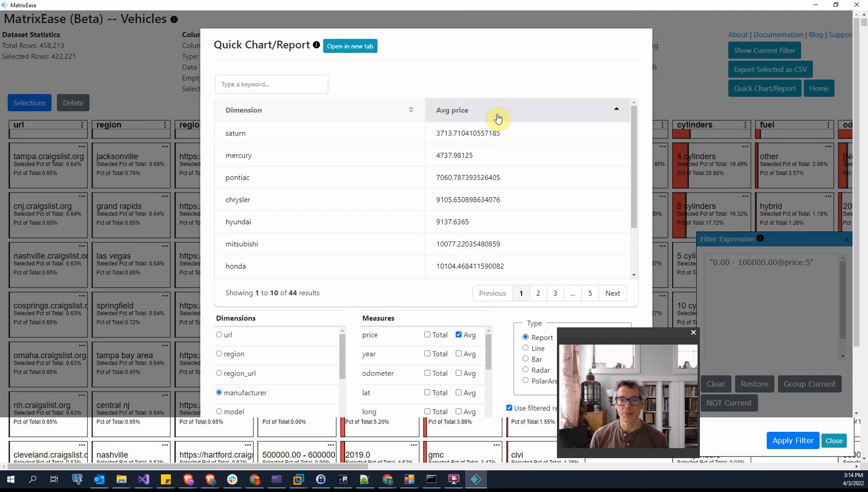
{"action": "left_click", "coordinate": [498, 117]}
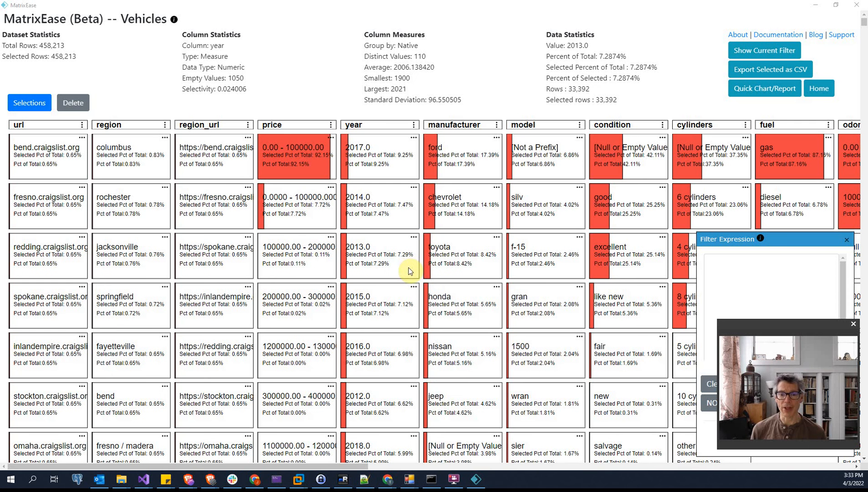
Get the price and odometer measures for the toyota manufacturer cell, using filtered results, and review all their statistics
{"action": "left_click", "coordinate": [458, 252]}
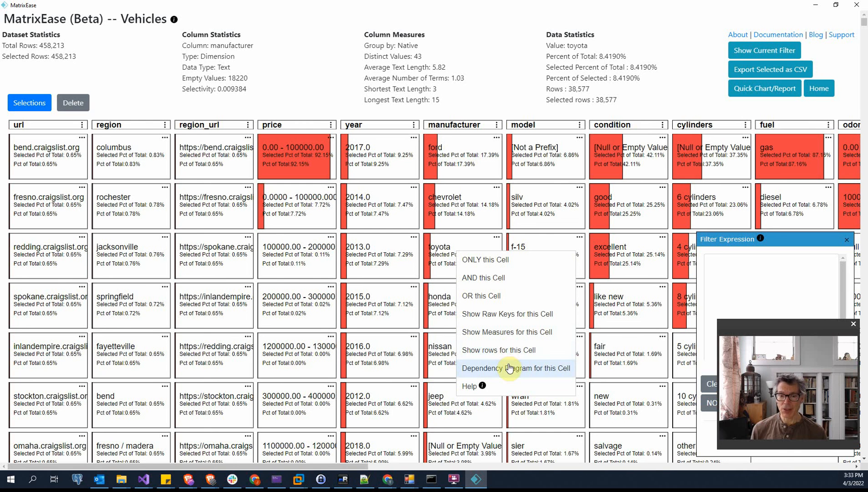
{"action": "left_click", "coordinate": [510, 335]}
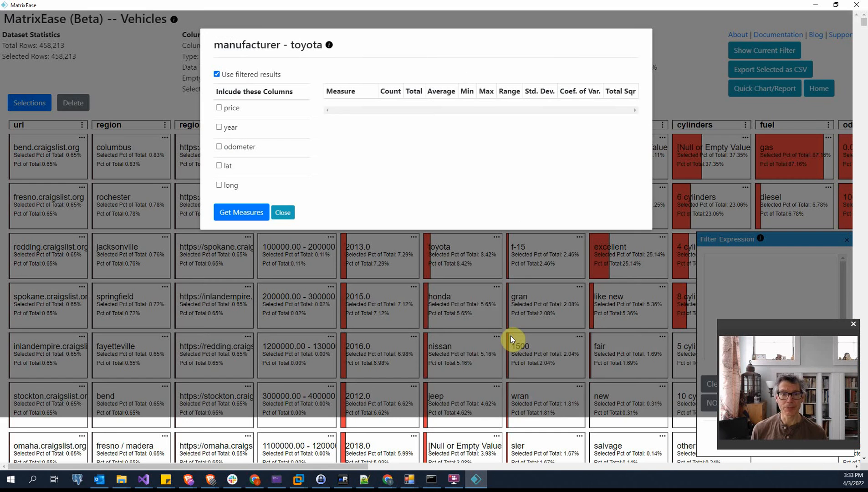
{"action": "left_click", "coordinate": [221, 109]}
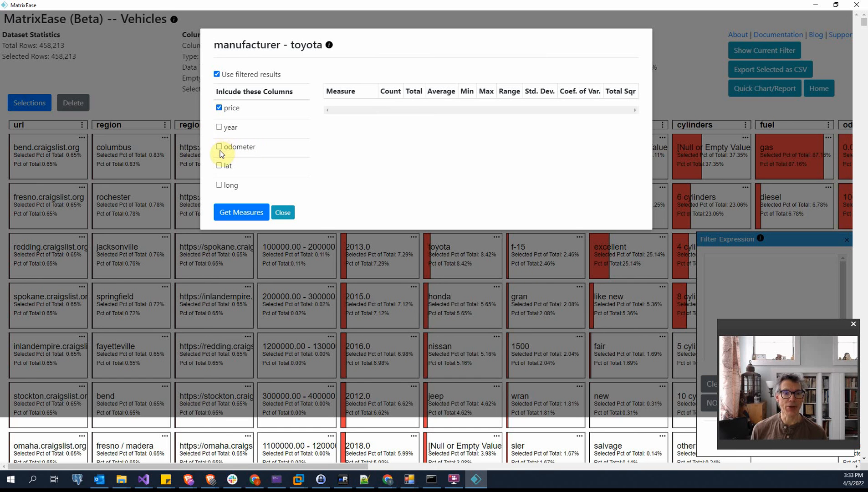
{"action": "left_click", "coordinate": [220, 148]}
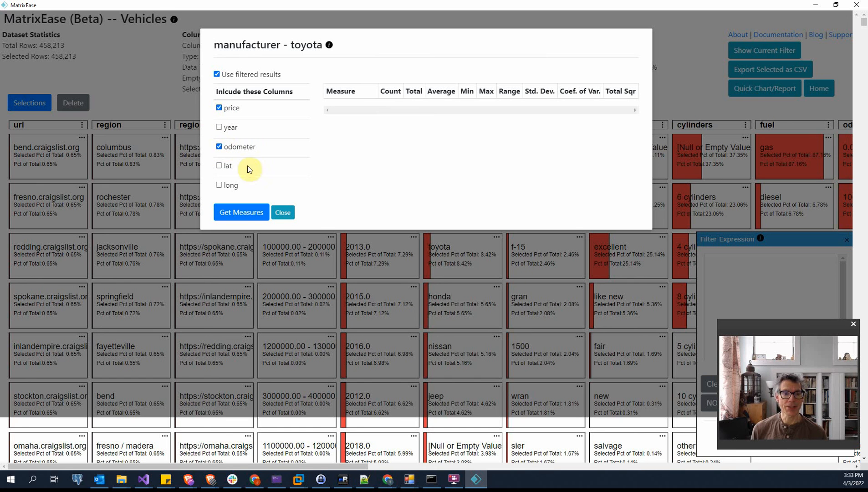
{"action": "left_click", "coordinate": [240, 217]}
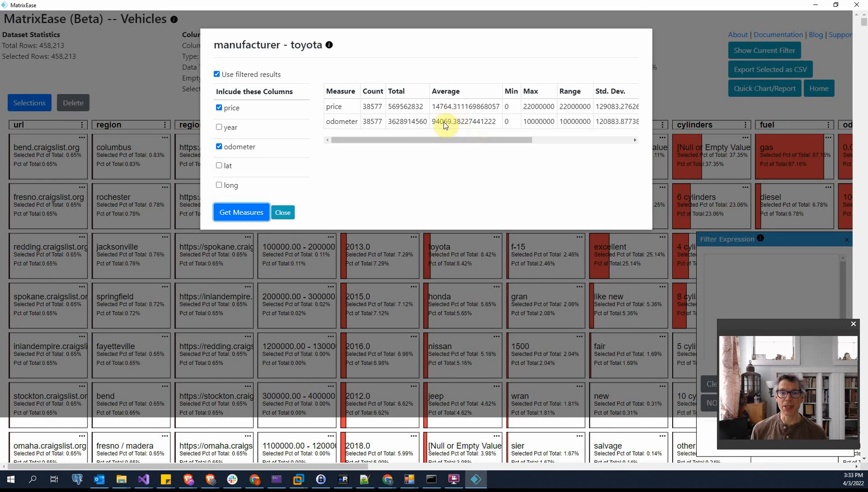
{"action": "left_click_drag", "start_coordinate": [448, 139], "coordinate": [550, 146]}
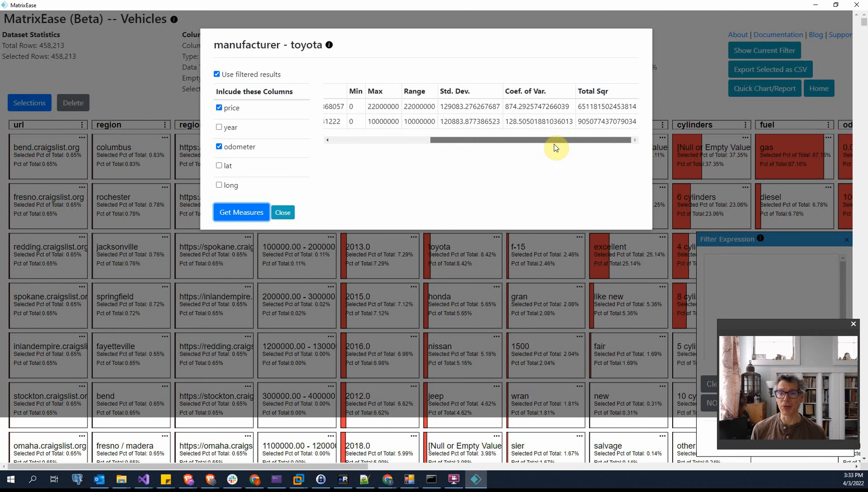
Close the measures and show the dependency diagram of the toyota cell against the model column
{"action": "left_click", "coordinate": [450, 242]}
{"action": "left_click", "coordinate": [450, 246]}
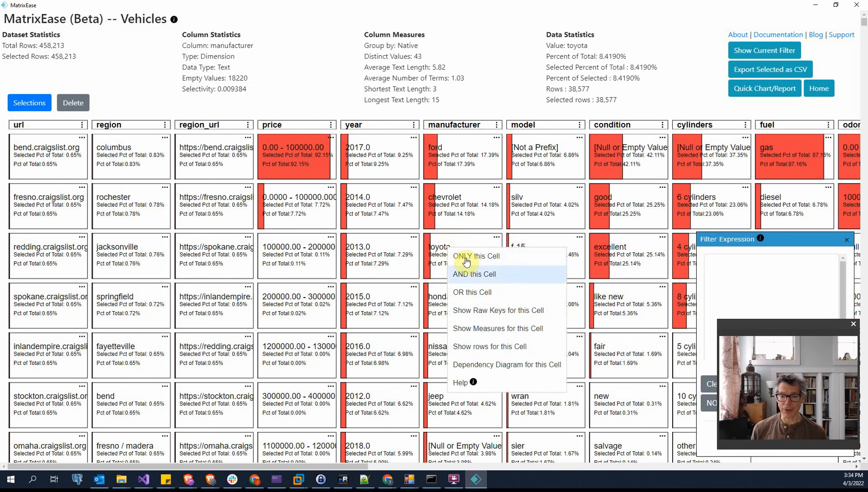
{"action": "left_click", "coordinate": [498, 356]}
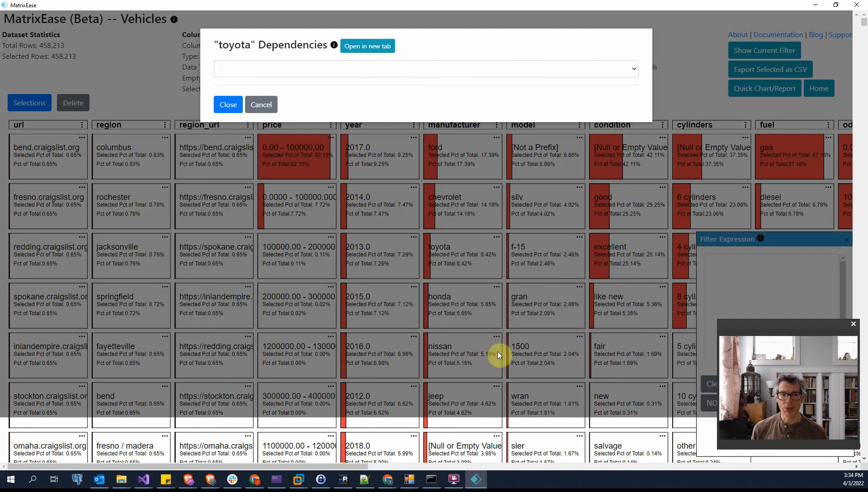
{"action": "left_click", "coordinate": [634, 69]}
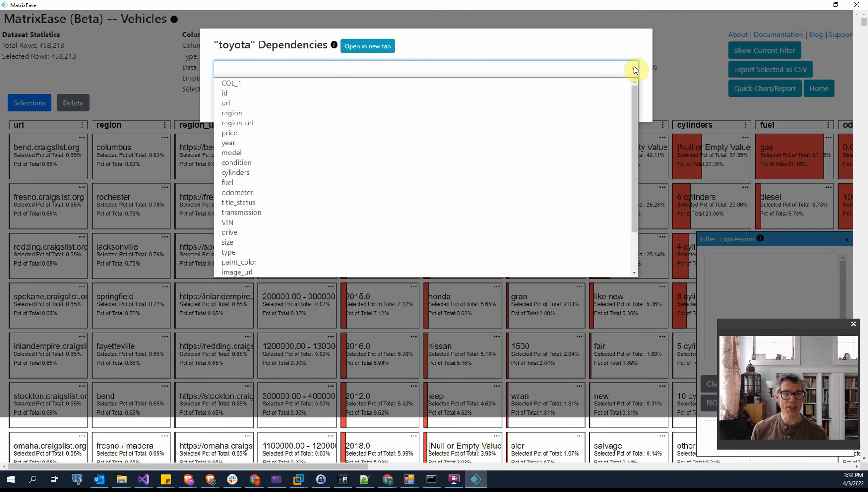
{"action": "left_click", "coordinate": [470, 152]}
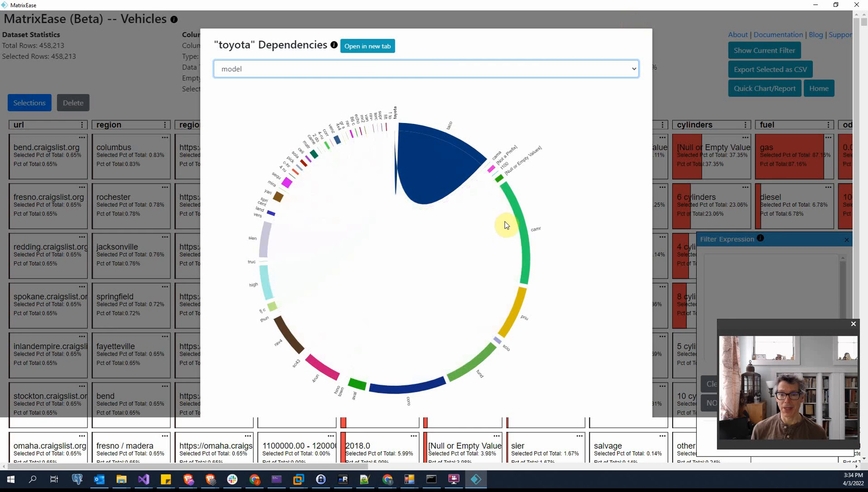
{"action": "mouse_move", "coordinate": [537, 230]}
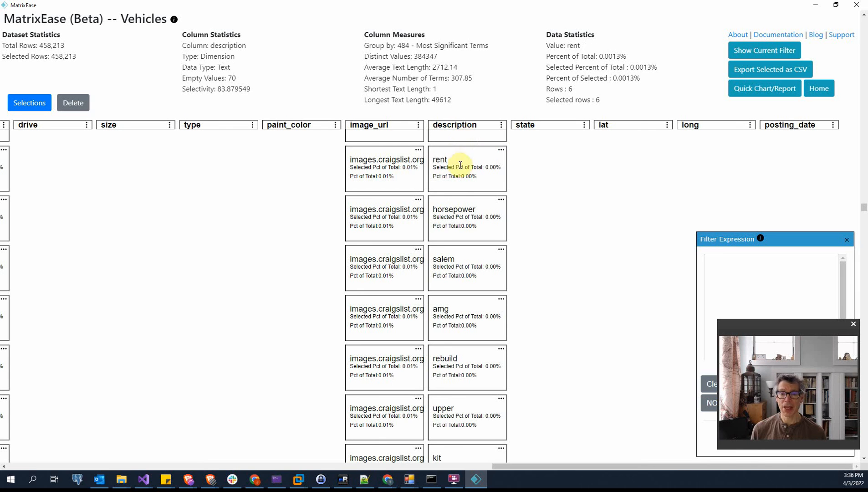
Show the rows for the horsepower cell in the description column and read through their description texts
{"action": "left_click", "coordinate": [457, 209]}
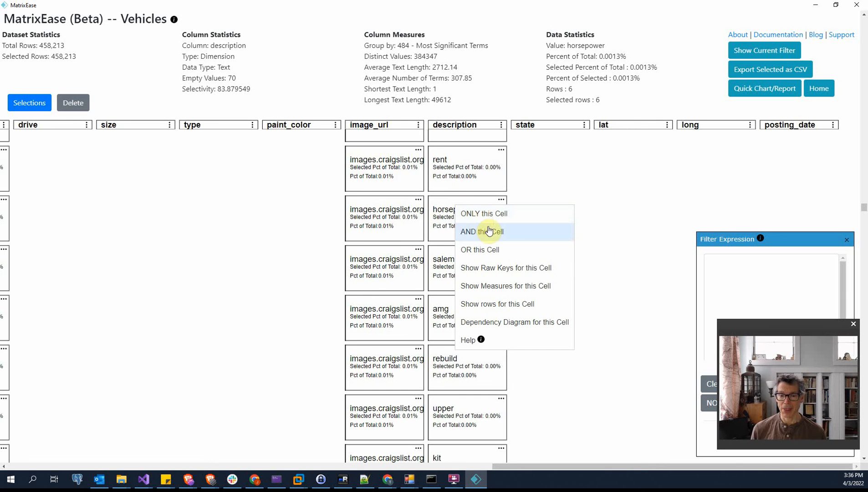
{"action": "left_click", "coordinate": [528, 305]}
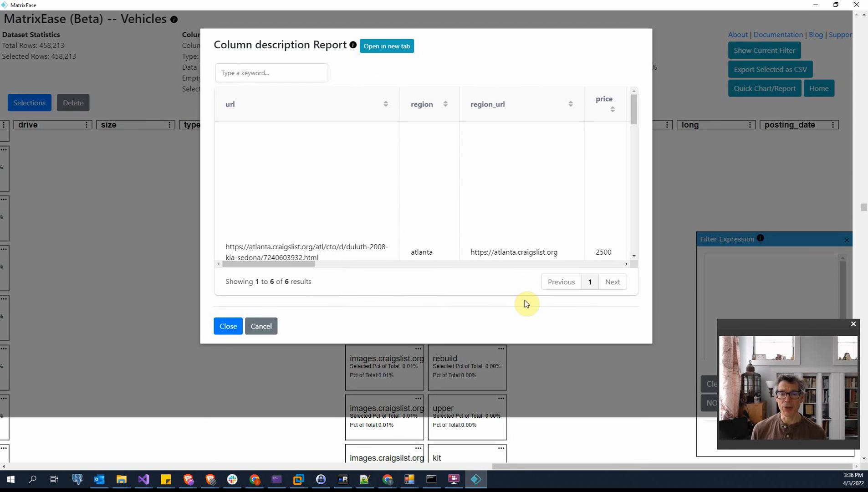
{"action": "mouse_move", "coordinate": [302, 263]}
{"action": "left_mouse_down"}
{"action": "mouse_move", "coordinate": [437, 285]}
{"action": "mouse_move", "coordinate": [591, 271]}
{"action": "left_mouse_up"}
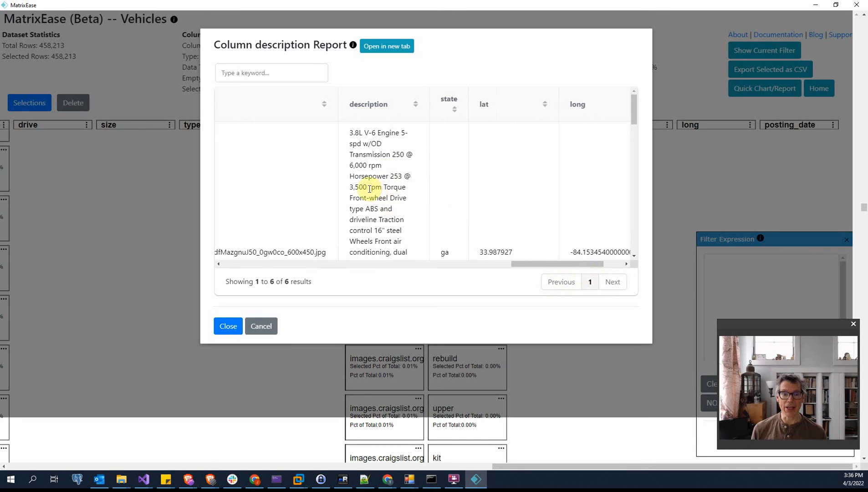
{"action": "scroll", "coordinate": [395, 177], "scroll_direction": "down", "scroll_amount": 3}
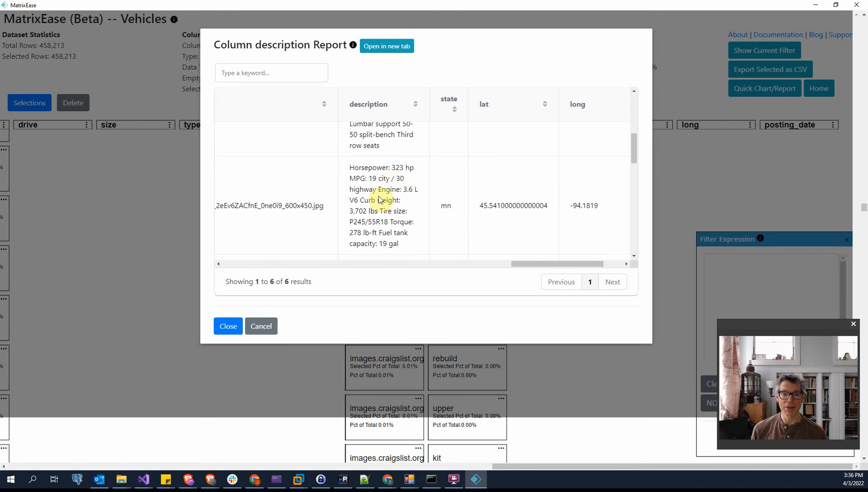
{"action": "scroll", "coordinate": [399, 173], "scroll_direction": "down", "scroll_amount": 4}
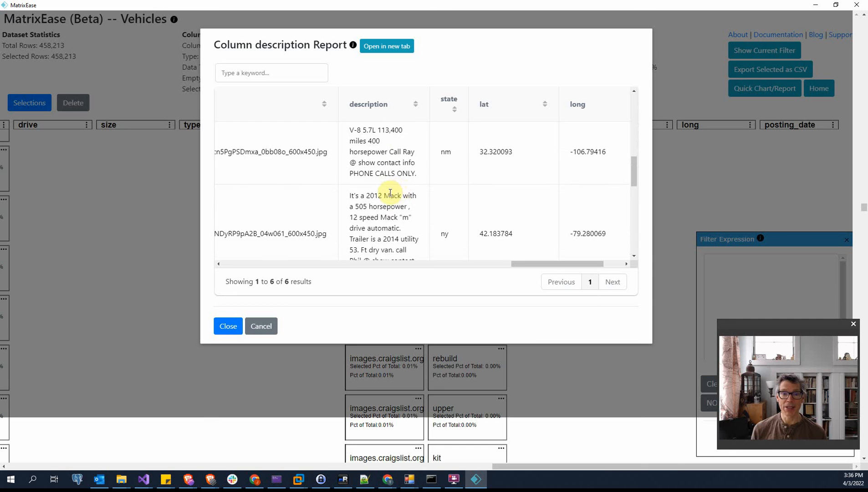
{"action": "scroll", "coordinate": [387, 192], "scroll_direction": "down", "scroll_amount": 1}
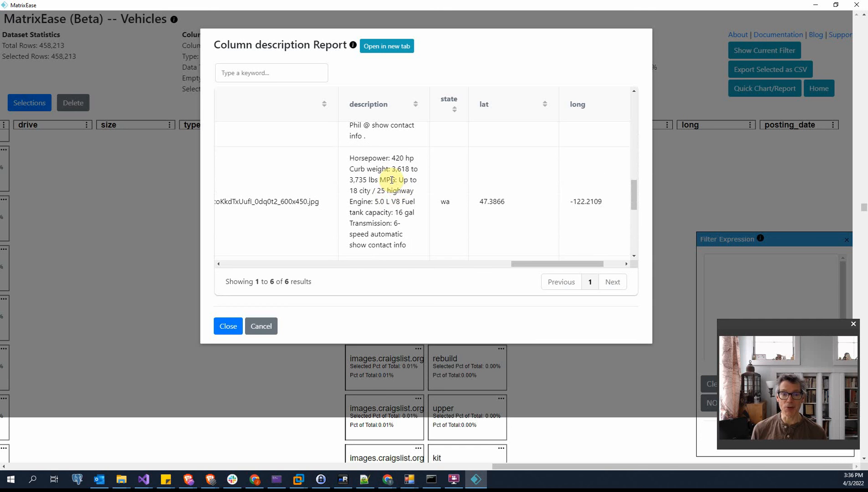
{"action": "scroll", "coordinate": [392, 179], "scroll_direction": "down", "scroll_amount": 1}
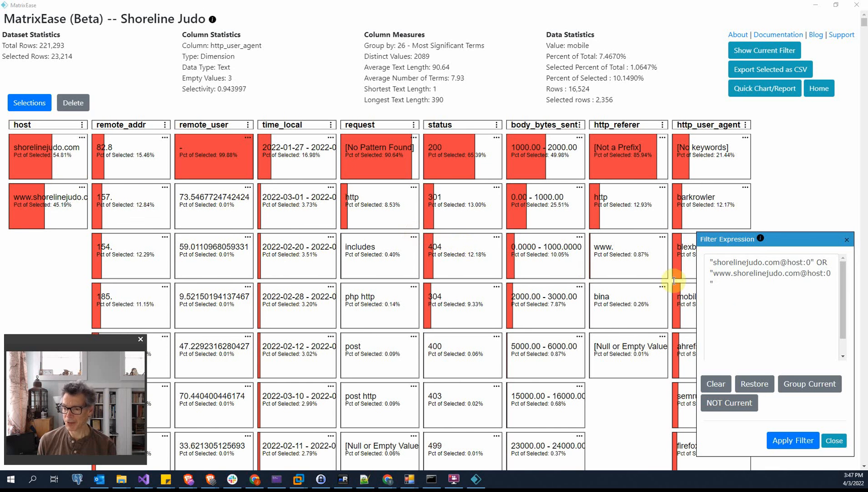
Group the two-host filter expression in the Shoreline Judo dataset, add status 404 to it with AND, and apply the filter
{"action": "left_click", "coordinate": [806, 390]}
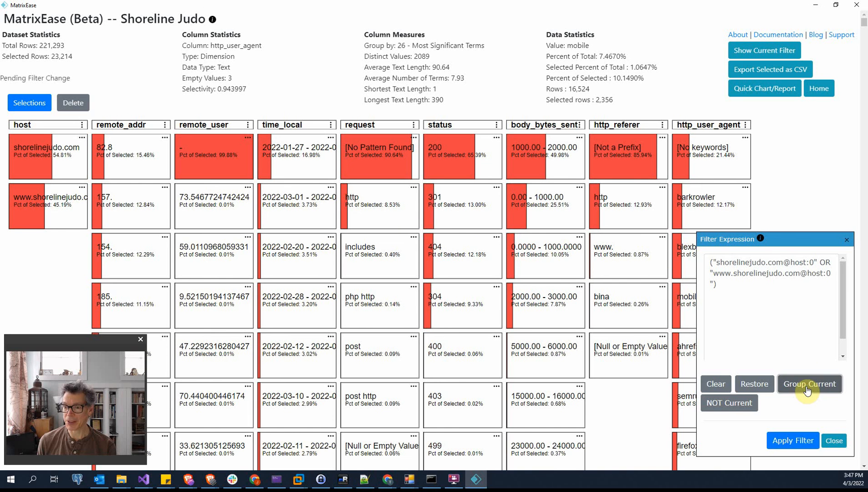
{"action": "left_click", "coordinate": [452, 251]}
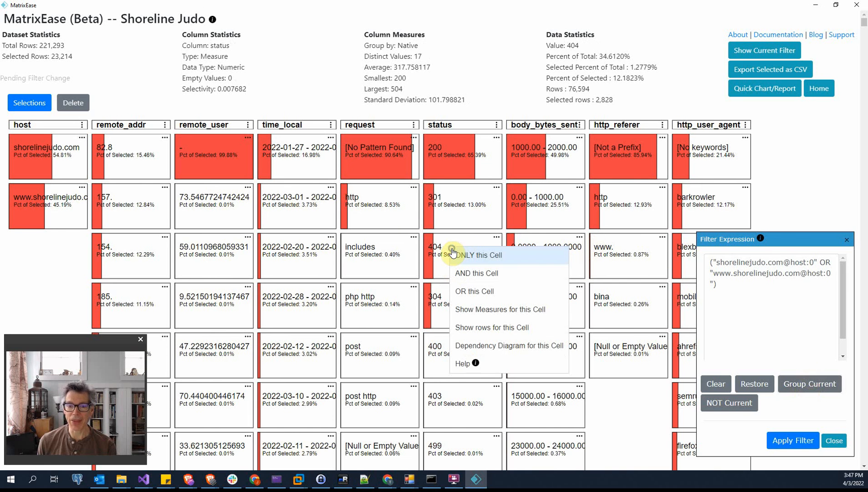
{"action": "left_click", "coordinate": [481, 273]}
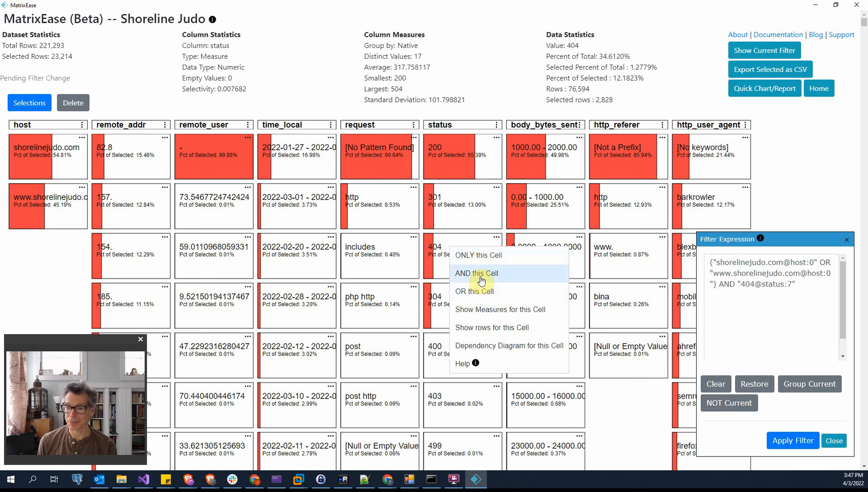
{"action": "left_click", "coordinate": [805, 442]}
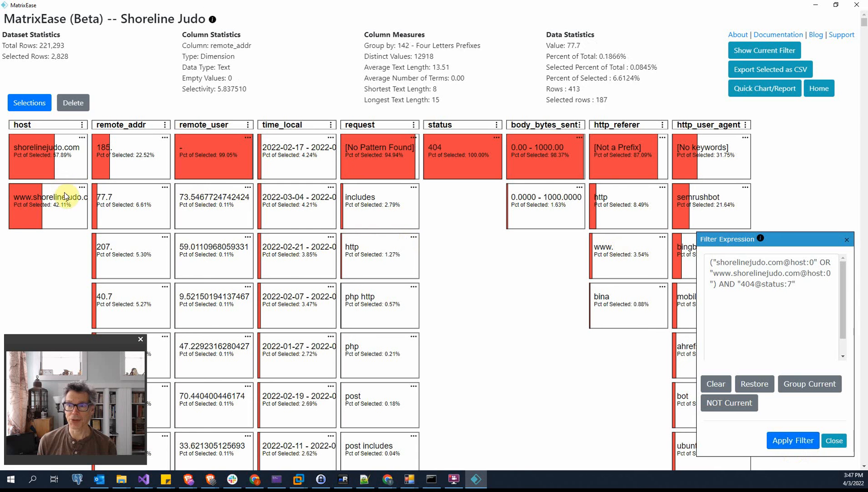
Export the selected rows as CSV to the exports folder as mxes_manga, and open the file in Excel to review its rows
{"action": "left_click", "coordinate": [755, 71]}
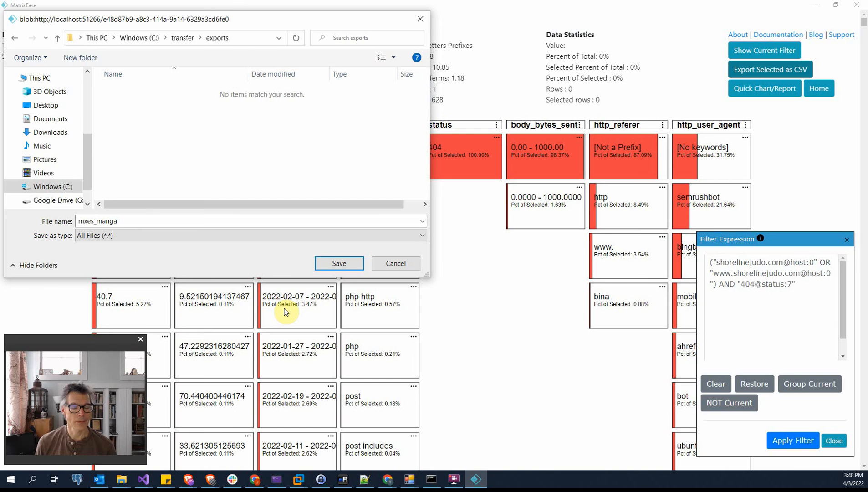
{"action": "left_click", "coordinate": [350, 267]}
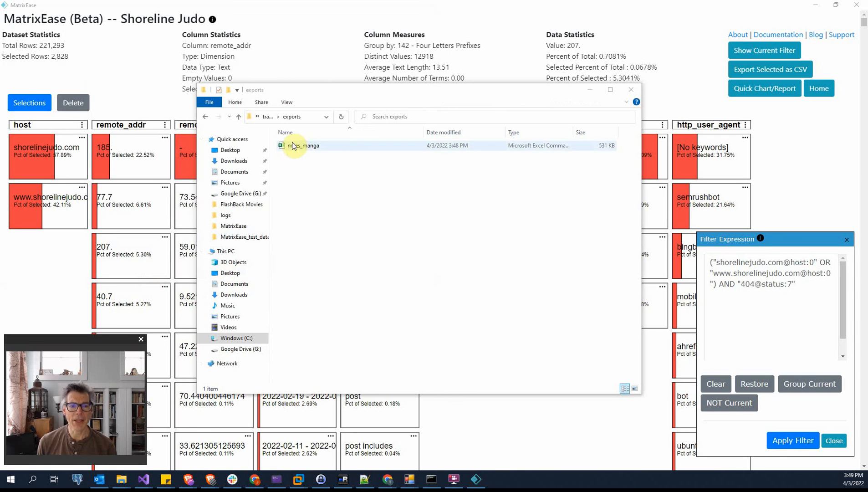
{"action": "double_click", "coordinate": [297, 150]}
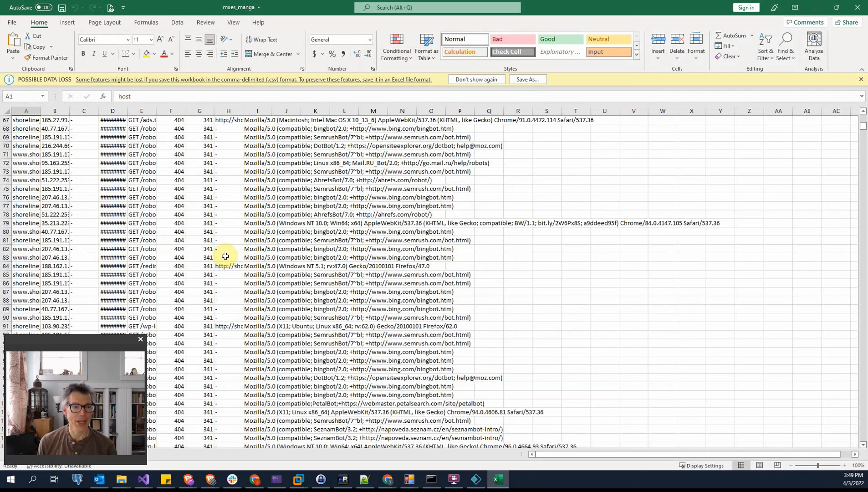
{"action": "scroll", "coordinate": [228, 256], "scroll_direction": "down", "scroll_amount": 1}
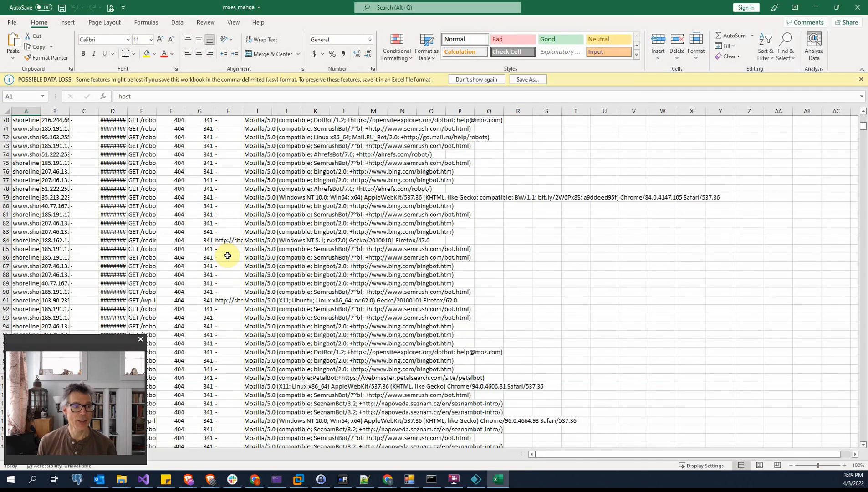
{"action": "scroll", "coordinate": [227, 255], "scroll_direction": "down", "scroll_amount": 10}
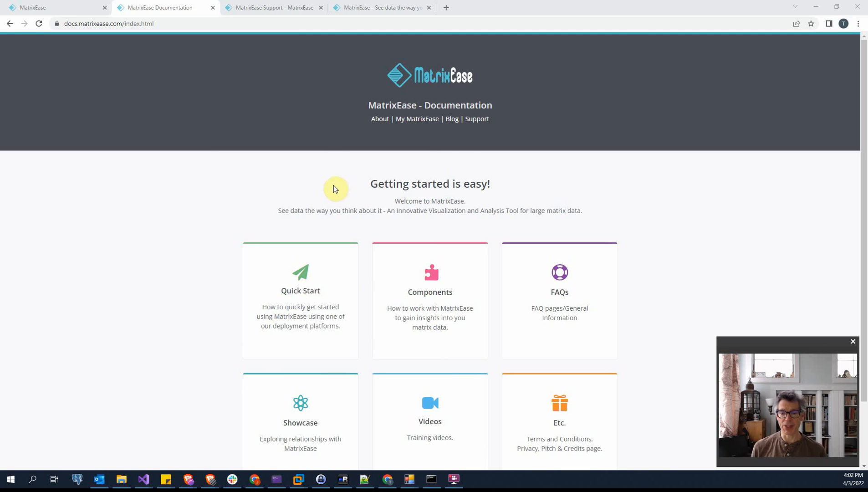
Open the Components page of the MatrixEase documentation and look through its Dashboard Components section
{"action": "left_click", "coordinate": [429, 293]}
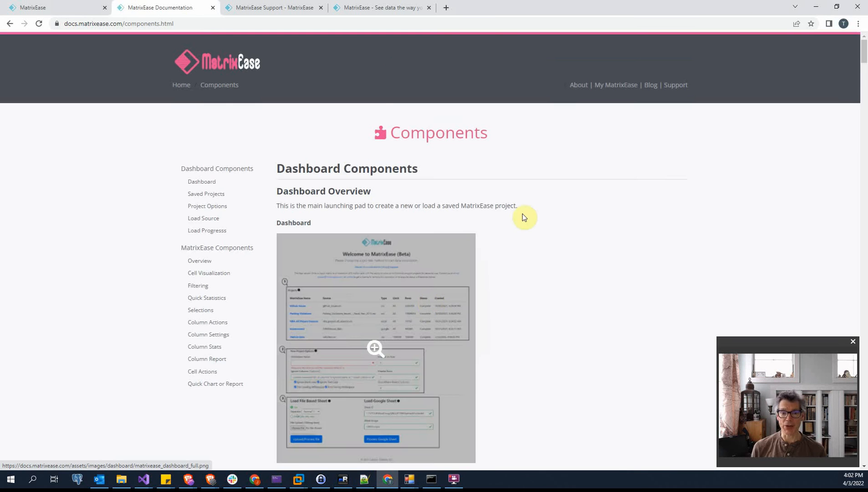
{"action": "scroll", "coordinate": [529, 224], "scroll_direction": "down", "scroll_amount": 1}
{"action": "scroll", "coordinate": [382, 280], "scroll_direction": "down", "scroll_amount": 3}
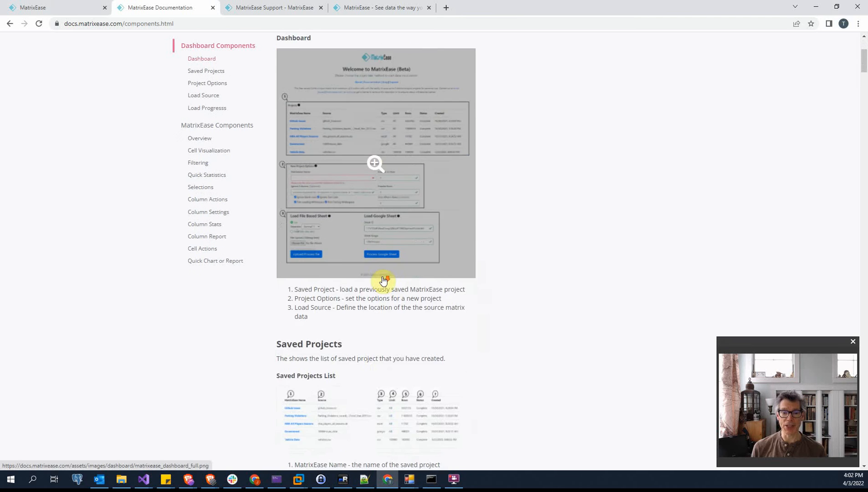
{"action": "scroll", "coordinate": [383, 280], "scroll_direction": "down", "scroll_amount": 2}
{"action": "scroll", "coordinate": [381, 280], "scroll_direction": "up", "scroll_amount": 6}
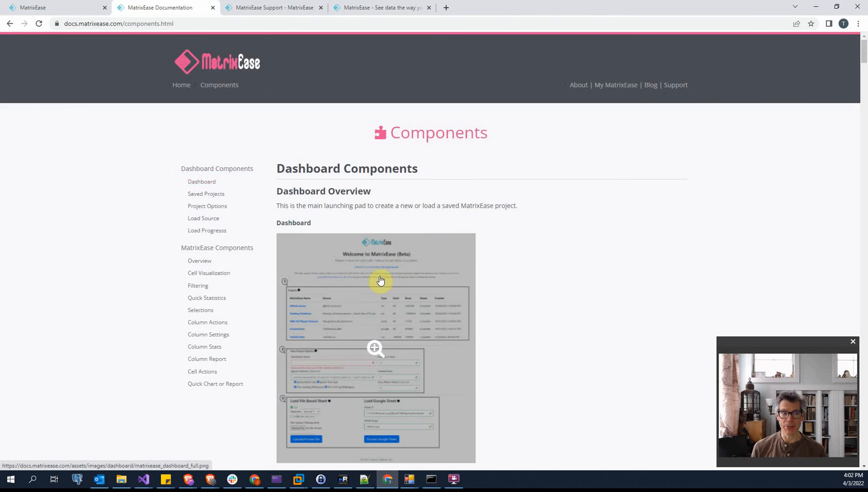
Show the MatrixEase home page and the support sign-in page, and look over the Elevator Pitch post on the blog
{"action": "left_click", "coordinate": [77, 8]}
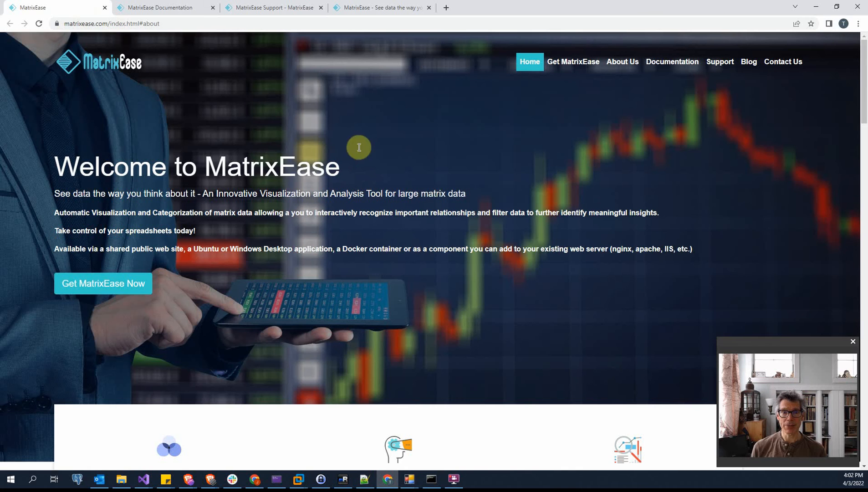
{"action": "left_click", "coordinate": [266, 8]}
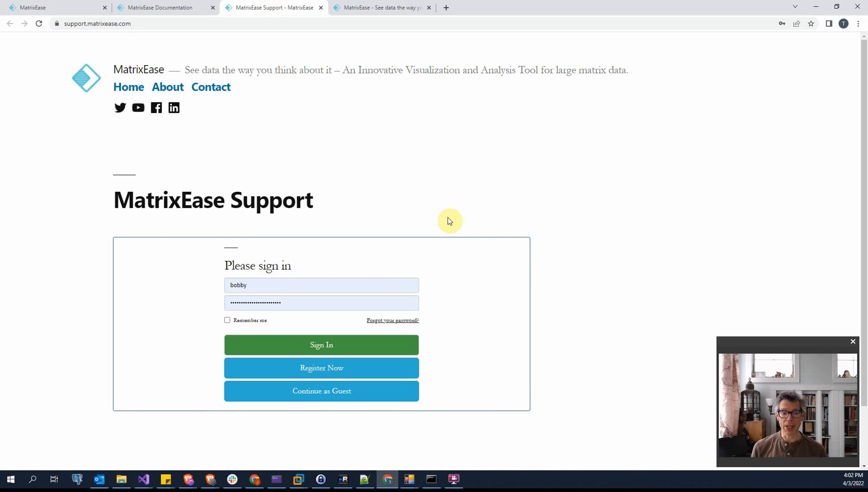
{"action": "left_click", "coordinate": [392, 9]}
{"action": "scroll", "coordinate": [624, 220], "scroll_direction": "down", "scroll_amount": 7}
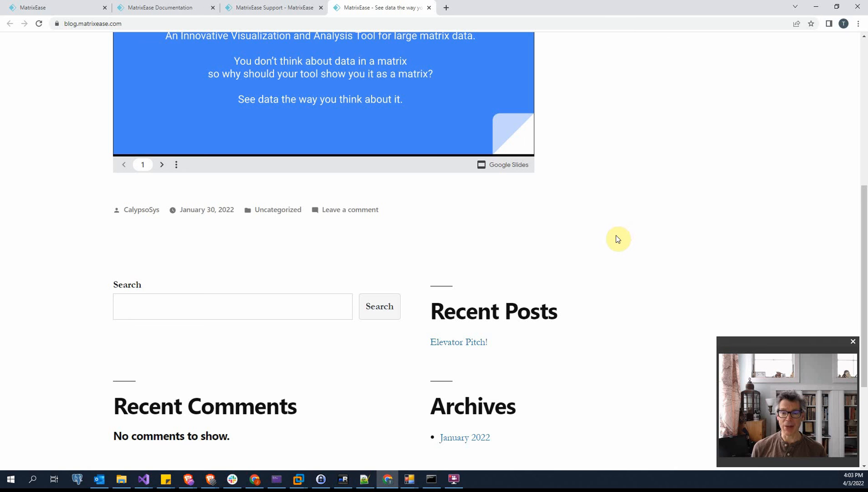
{"action": "scroll", "coordinate": [617, 241], "scroll_direction": "up", "scroll_amount": 6}
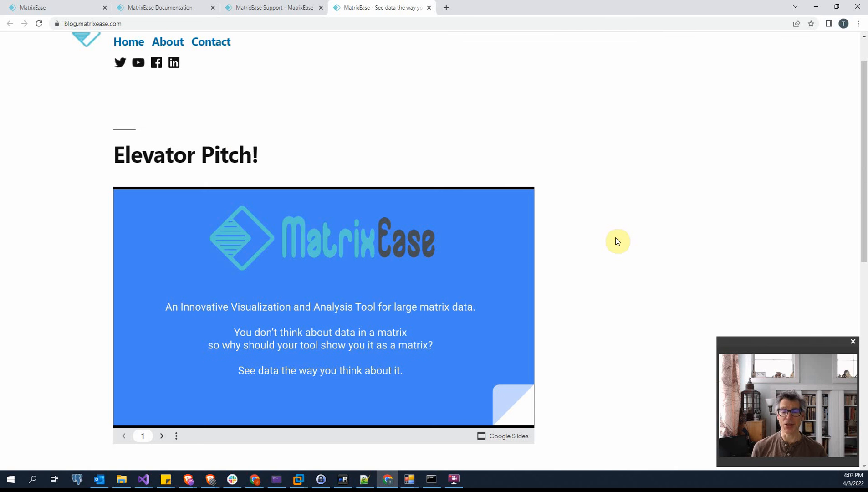